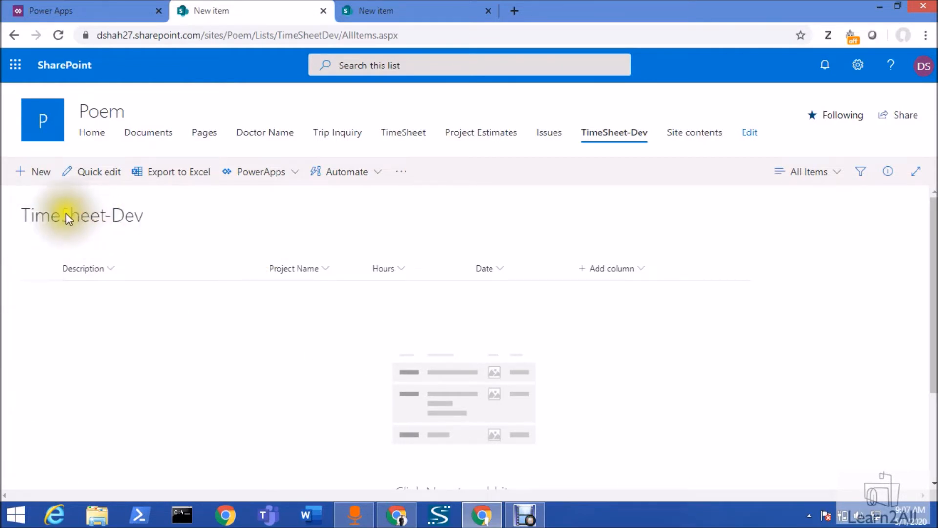
Open the default new item form of the TimeSheet-Dev list to review its fields and cancel it
{"action": "left_click", "coordinate": [19, 173]}
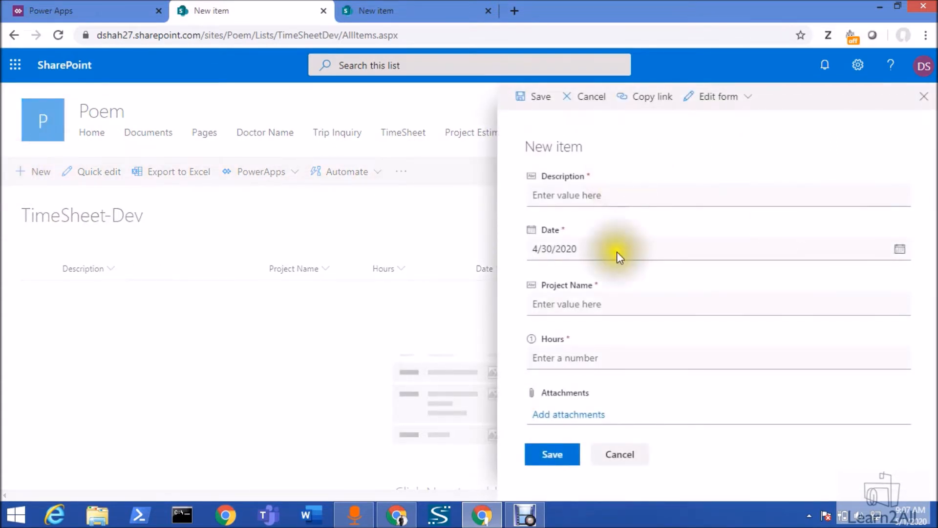
{"action": "left_click", "coordinate": [619, 445]}
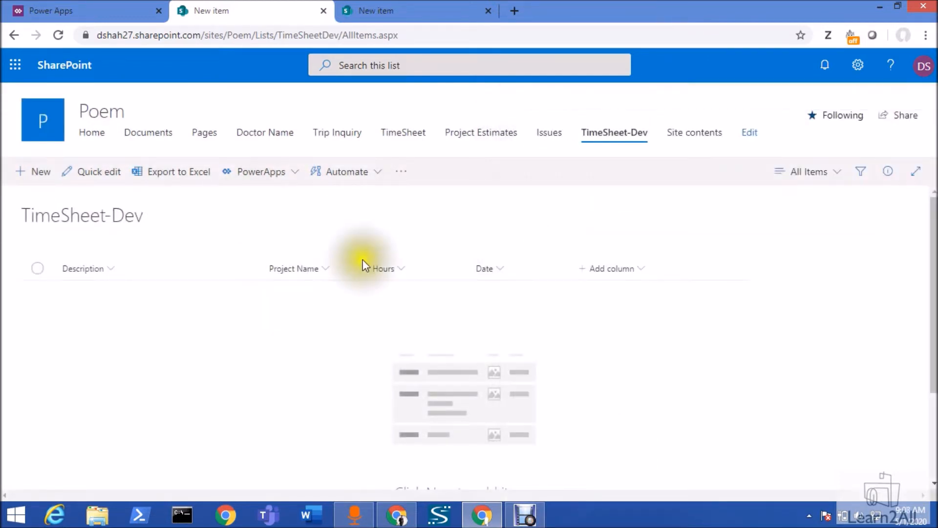
Open the TimeSheet-Dev list's form for customization in Power Apps
{"action": "left_click", "coordinate": [292, 179]}
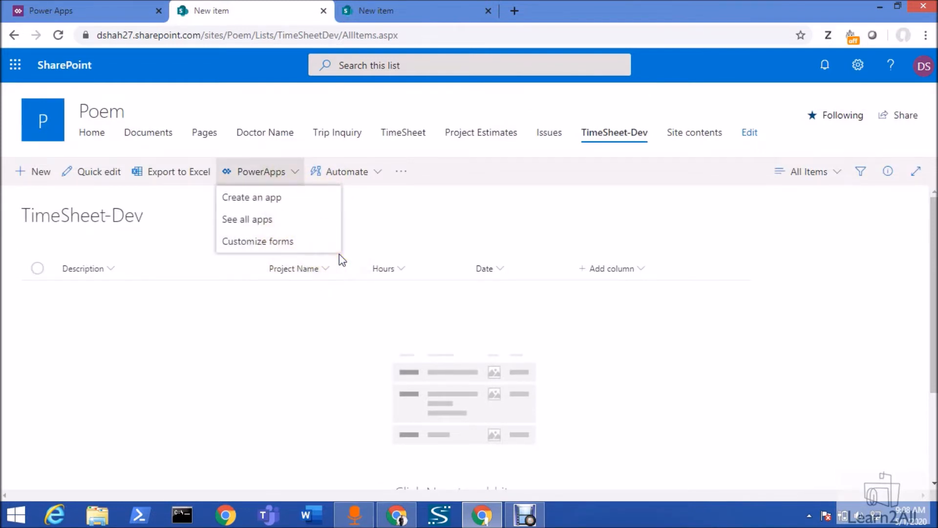
{"action": "left_click", "coordinate": [287, 244]}
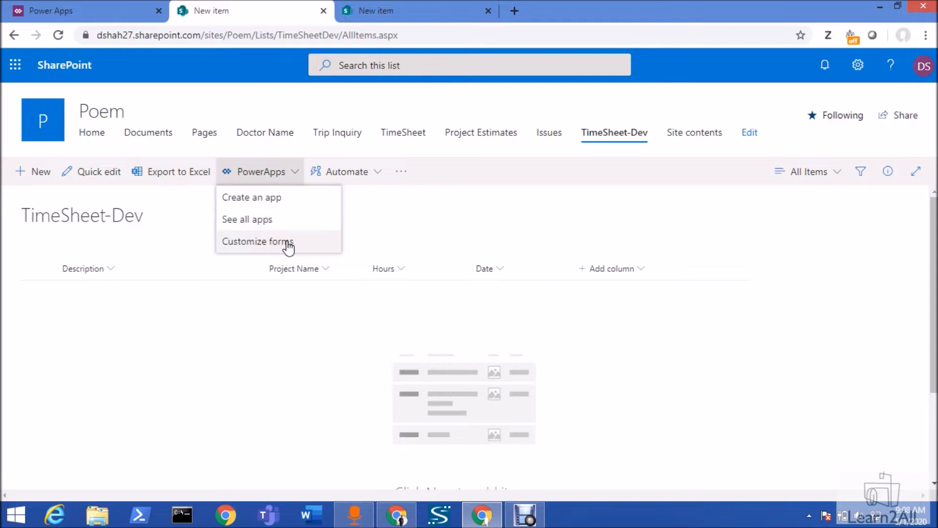
{"action": "left_click", "coordinate": [288, 247]}
{"action": "left_click", "coordinate": [291, 248]}
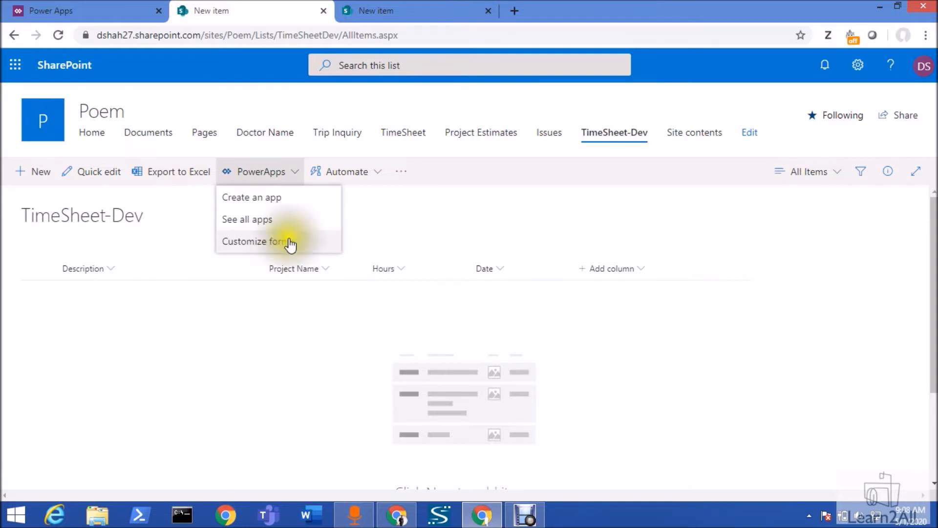
{"action": "left_click", "coordinate": [293, 212]}
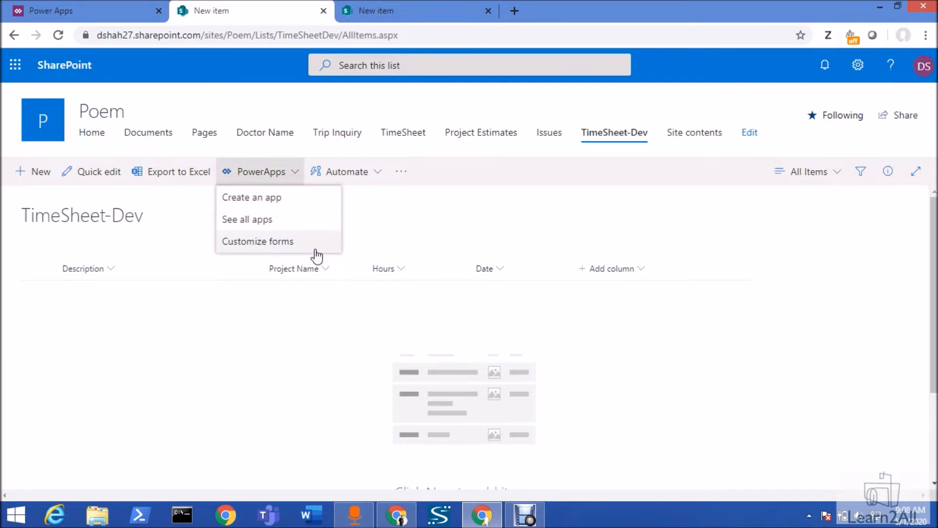
{"action": "left_click", "coordinate": [258, 208]}
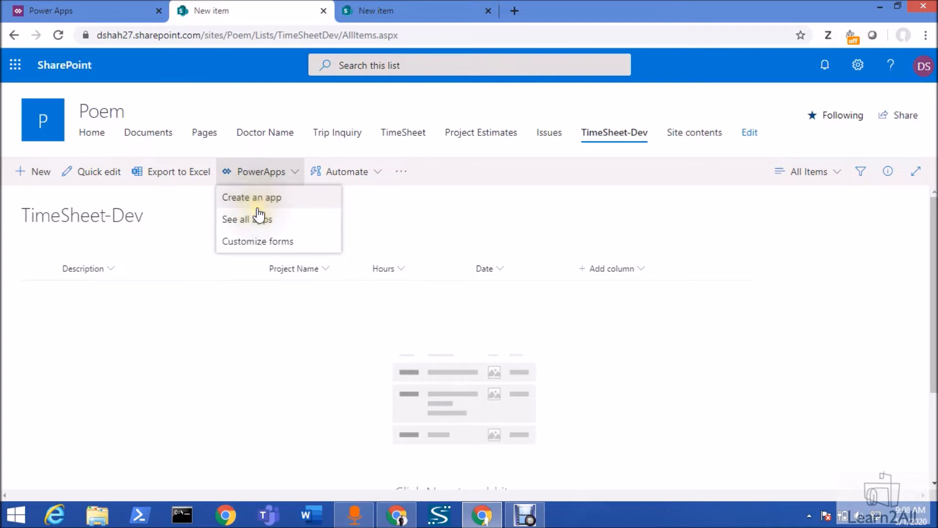
{"action": "left_click", "coordinate": [258, 210]}
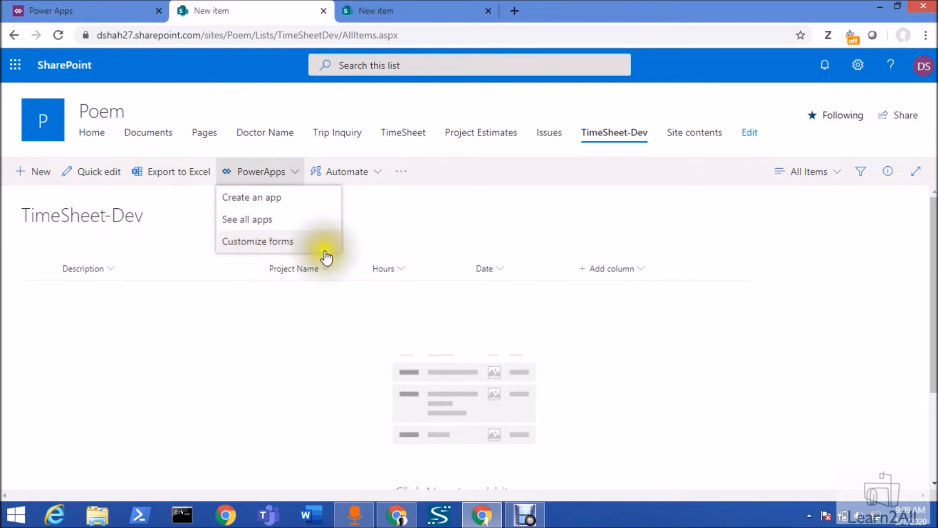
{"action": "left_click", "coordinate": [298, 248]}
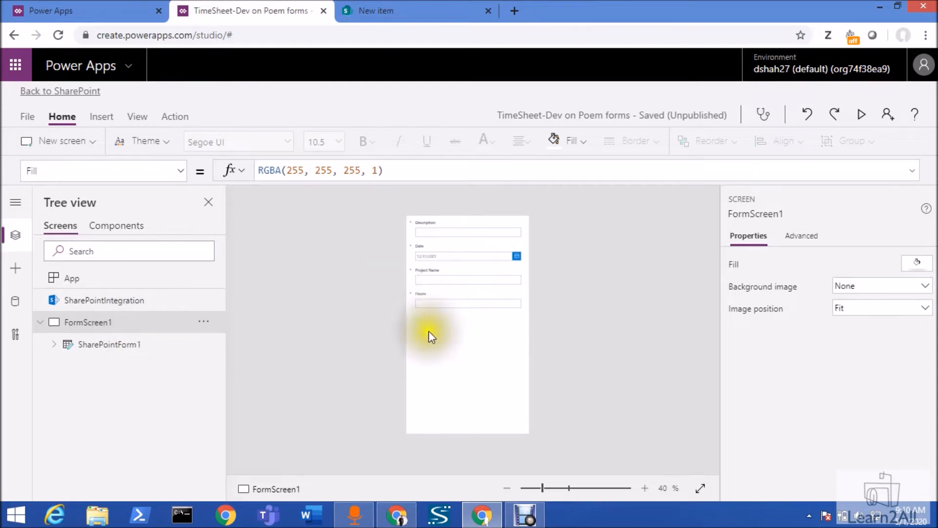
Add the Attachments field to SharePointForm1 and stretch the form's height to about 695
{"action": "left_click", "coordinate": [115, 356]}
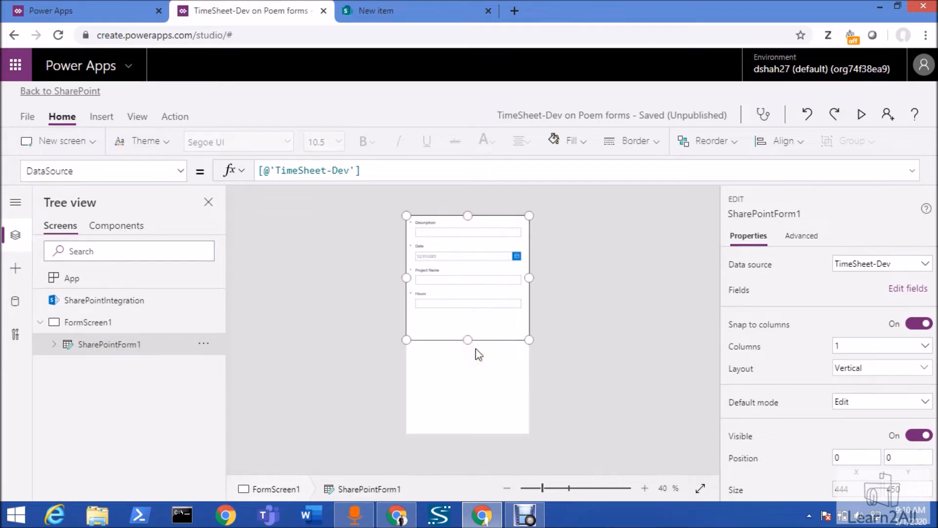
{"action": "left_click", "coordinate": [908, 289]}
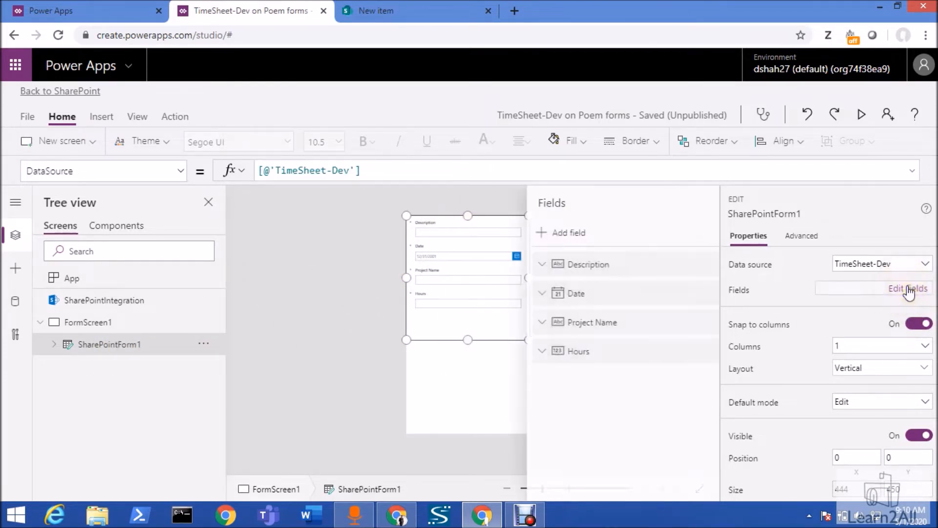
{"action": "left_click", "coordinate": [541, 233]}
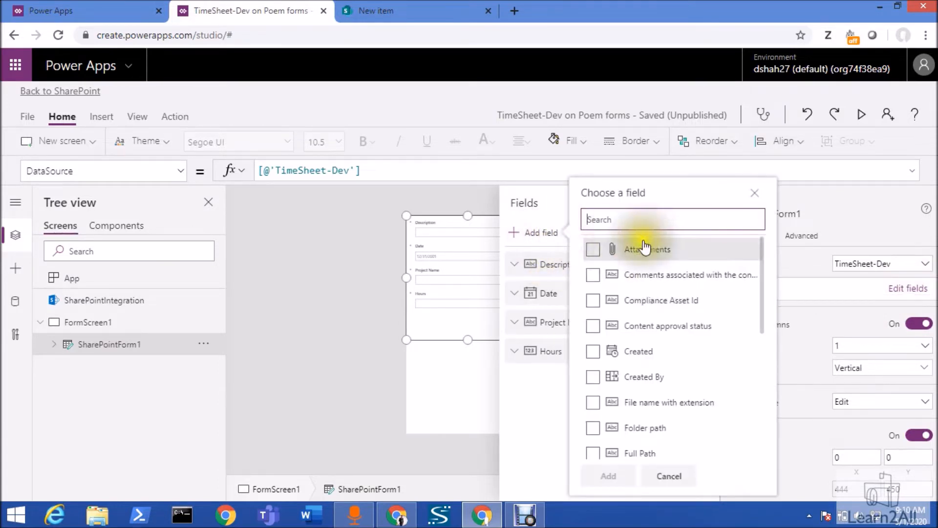
{"action": "left_click", "coordinate": [593, 249]}
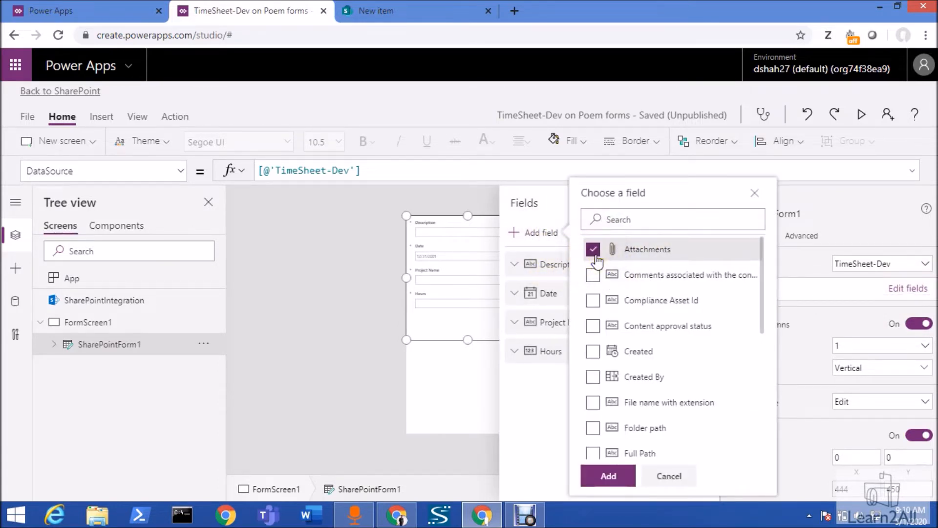
{"action": "left_click", "coordinate": [609, 476]}
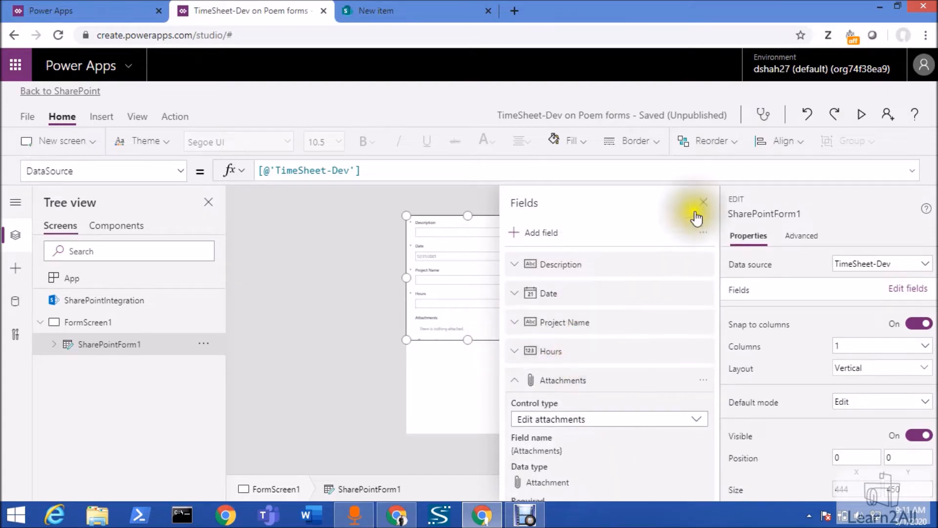
{"action": "left_click", "coordinate": [703, 201]}
{"action": "left_click_drag", "start_coordinate": [463, 339], "coordinate": [464, 391]}
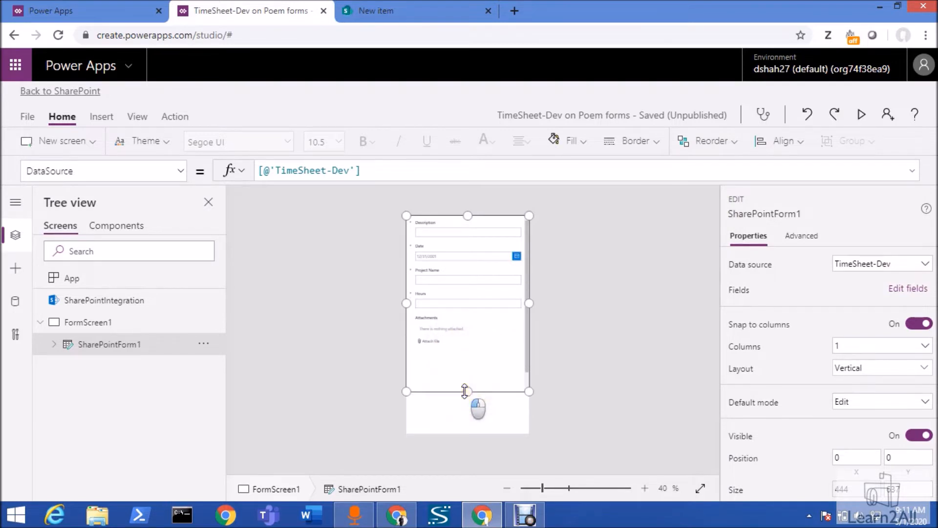
{"action": "left_click_drag", "start_coordinate": [464, 391], "coordinate": [464, 406]}
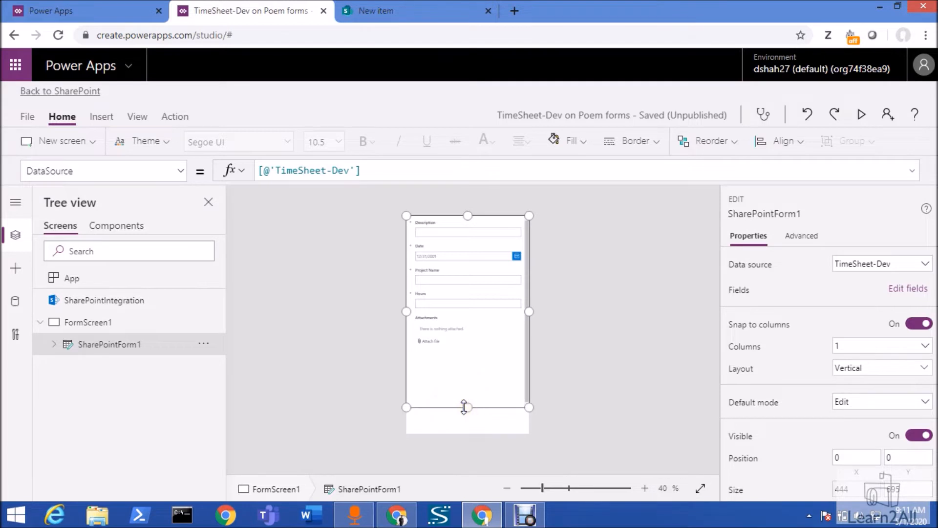
Reorder the fields of SharePointForm1 so Date comes first, followed by Project Name and Description
{"action": "left_click", "coordinate": [898, 293]}
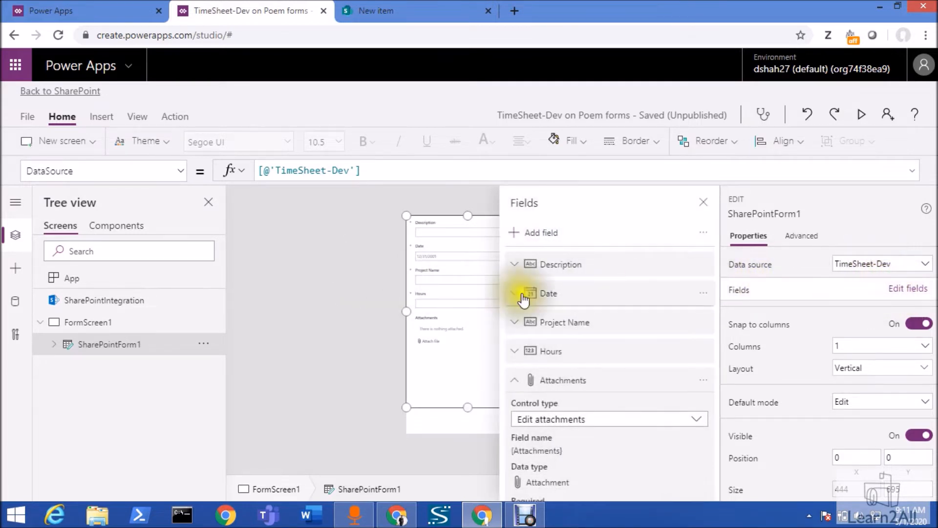
{"action": "left_click", "coordinate": [515, 381]}
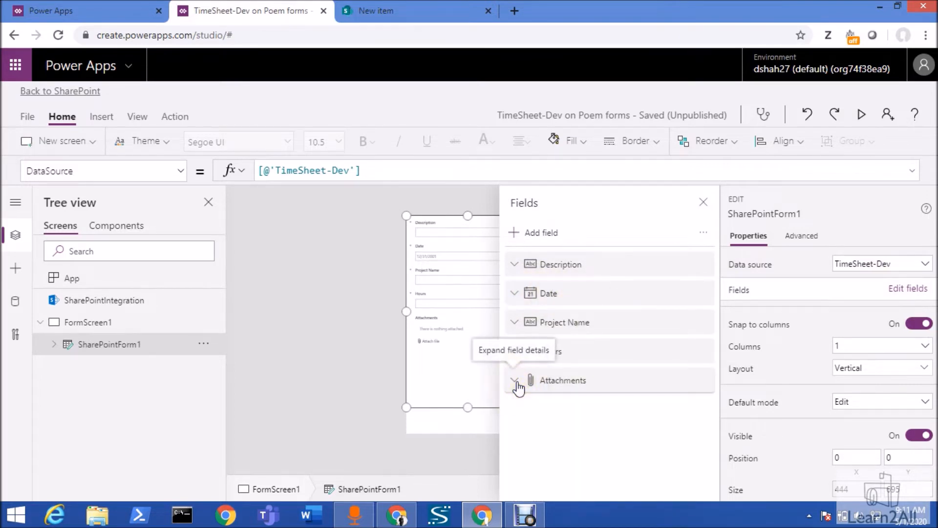
{"action": "left_click_drag", "start_coordinate": [569, 308], "coordinate": [578, 269]}
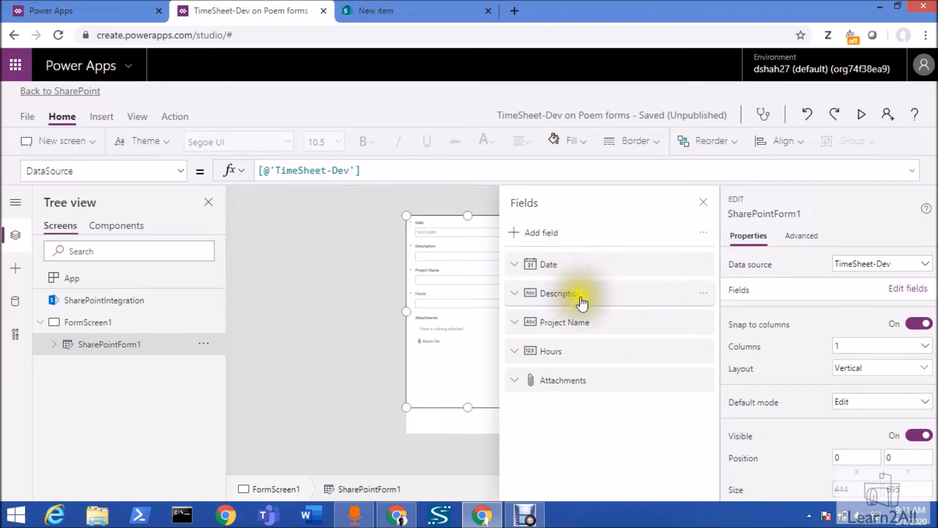
{"action": "left_click_drag", "start_coordinate": [588, 327], "coordinate": [587, 290]}
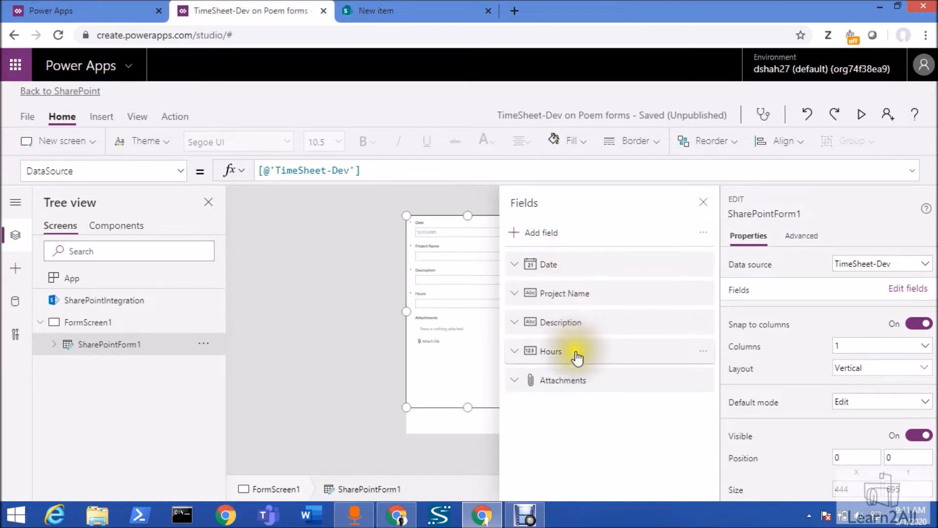
{"action": "mouse_move", "coordinate": [578, 358]}
{"action": "left_mouse_down"}
{"action": "mouse_move", "coordinate": [575, 329]}
{"action": "mouse_move", "coordinate": [589, 366]}
{"action": "left_mouse_up"}
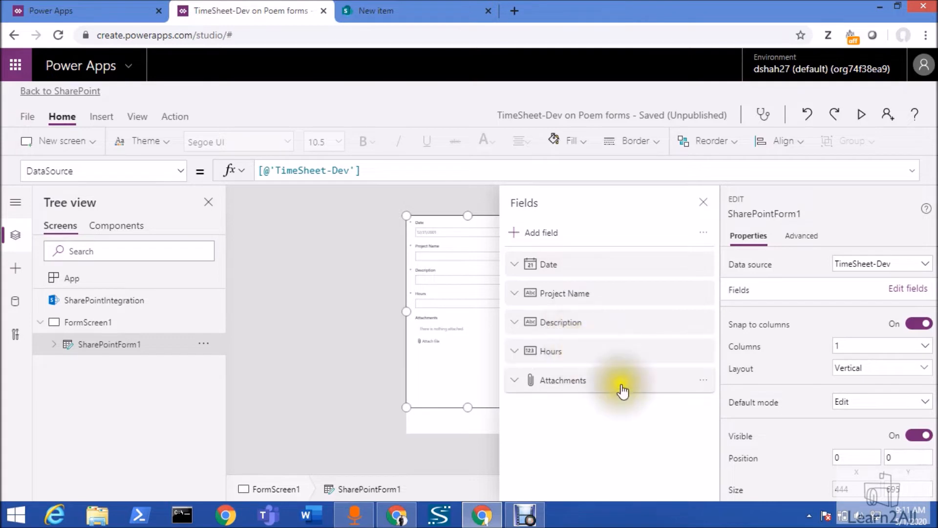
Remove the Attachments field from SharePointForm1 and close the field list
{"action": "left_click", "coordinate": [703, 382]}
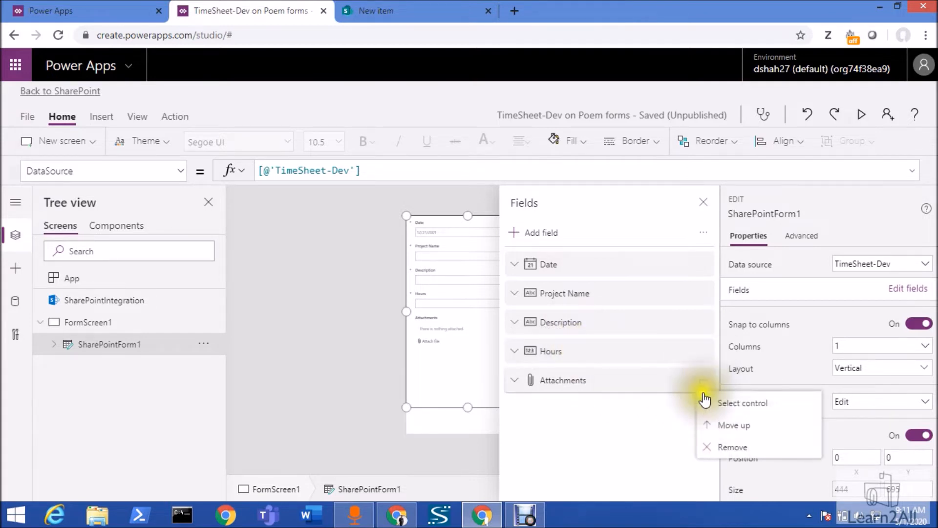
{"action": "left_click", "coordinate": [703, 453]}
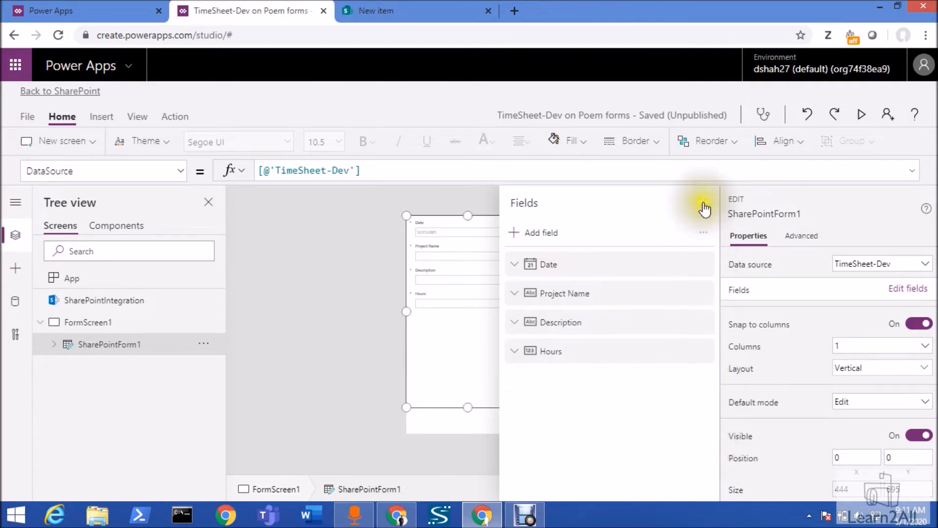
{"action": "left_click", "coordinate": [703, 203]}
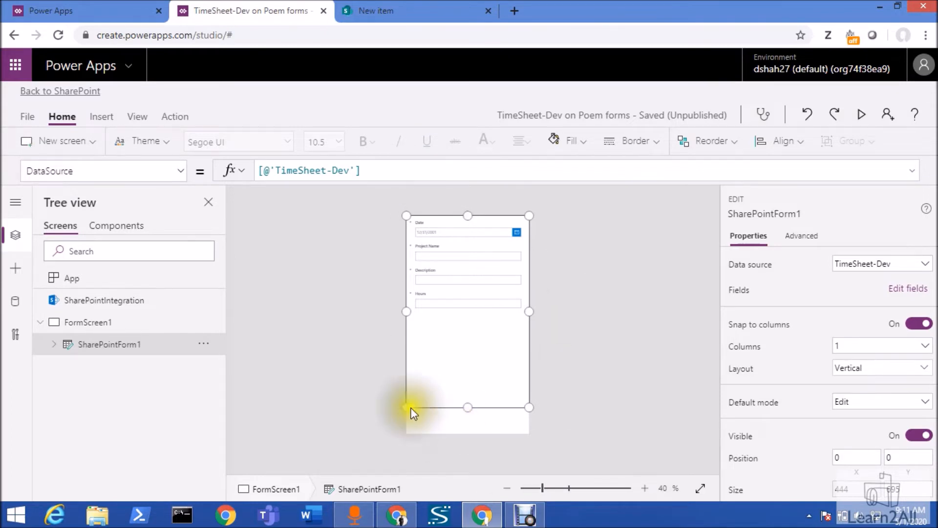
Display the OnNew formula of the SharePointIntegration object
{"action": "left_click", "coordinate": [155, 310]}
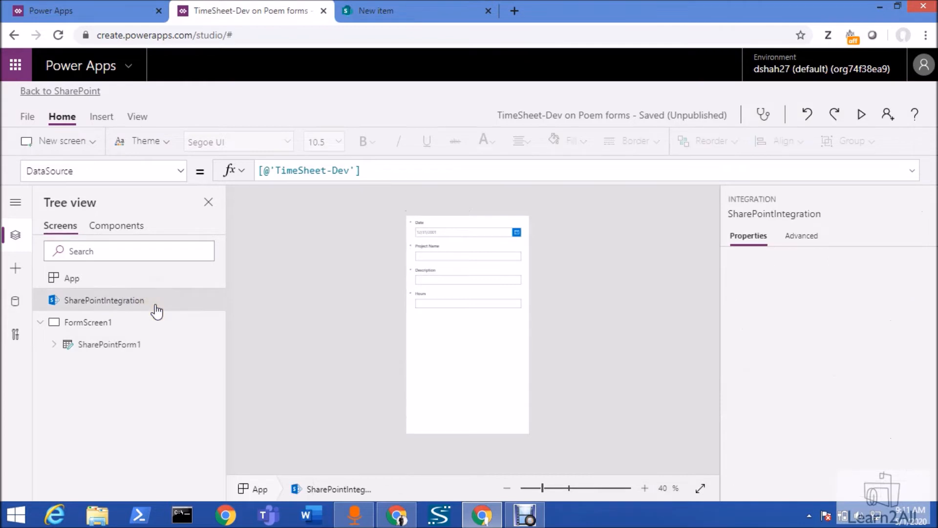
{"action": "left_click", "coordinate": [181, 172]}
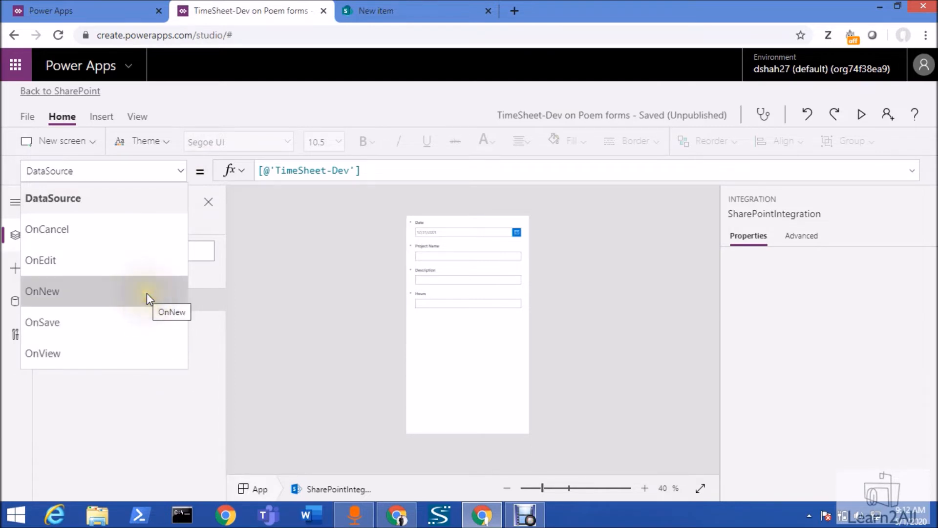
{"action": "left_click", "coordinate": [147, 292]}
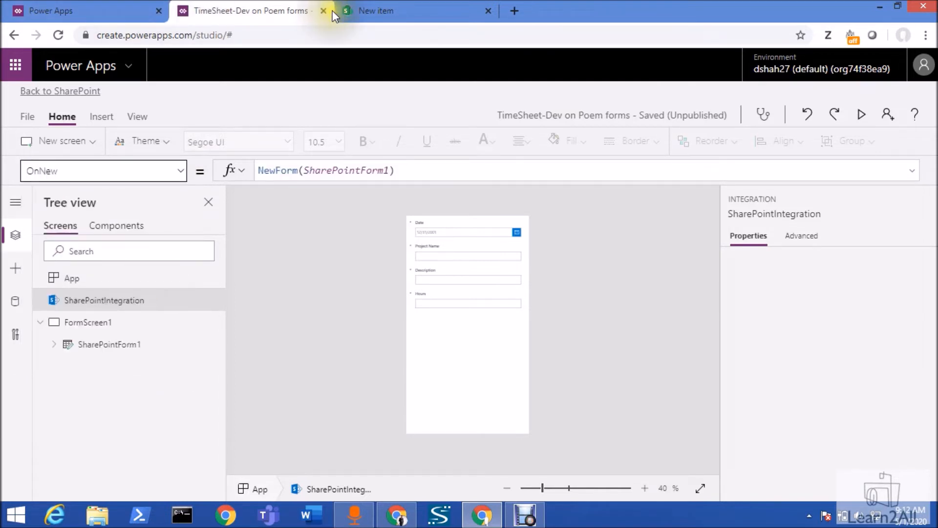
Open a new item form in the SharePoint list and return to Power Apps to examine the form argument of the OnNew formula
{"action": "left_click", "coordinate": [387, 13]}
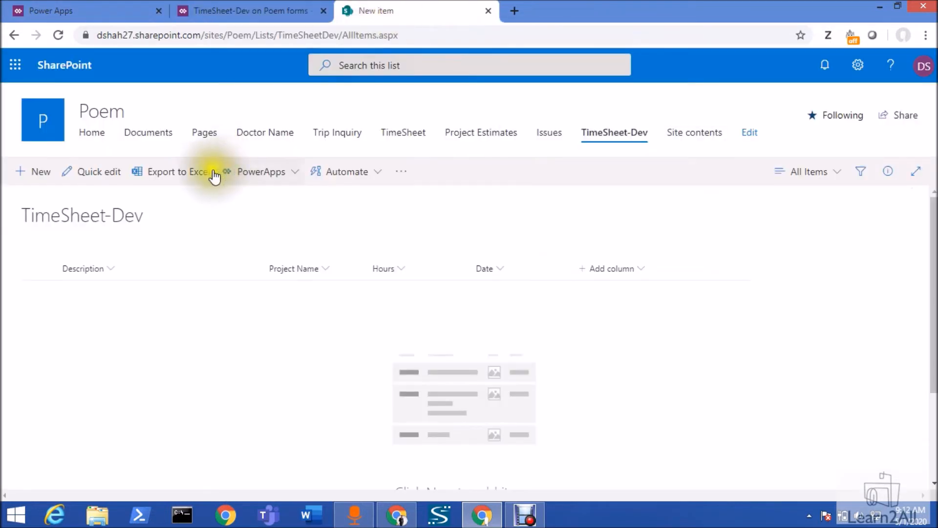
{"action": "left_click", "coordinate": [41, 176]}
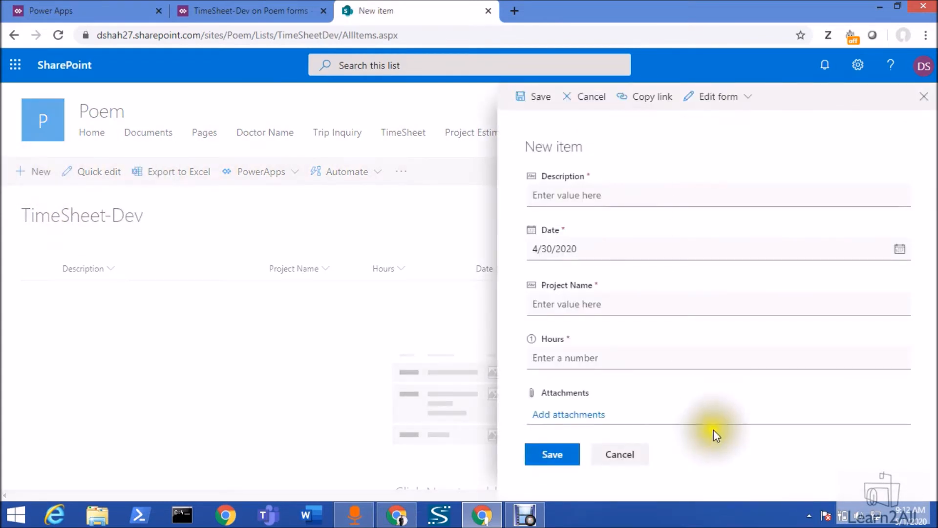
{"action": "left_click", "coordinate": [293, 10]}
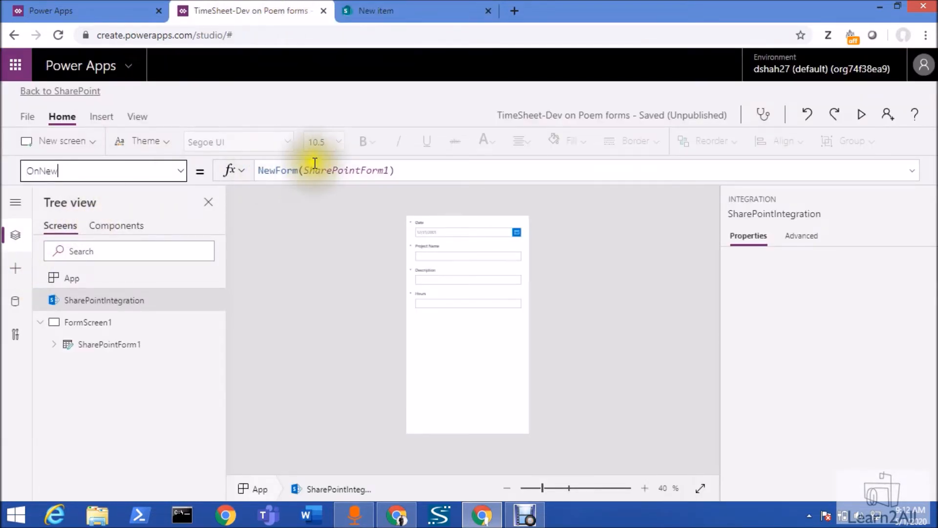
{"action": "left_click", "coordinate": [293, 171]}
{"action": "double_click", "coordinate": [341, 171]}
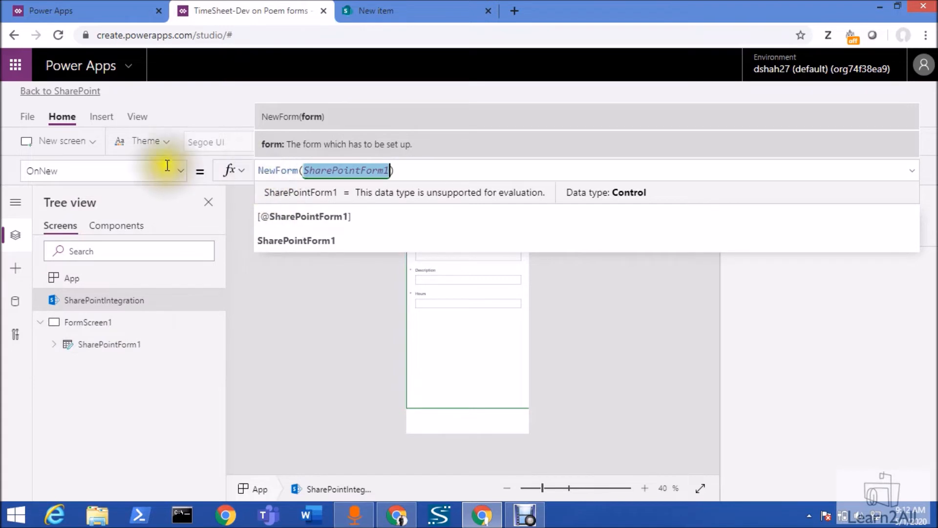
Display the OnEdit formula of SharePointIntegration and examine its function and form argument
{"action": "left_click", "coordinate": [185, 171]}
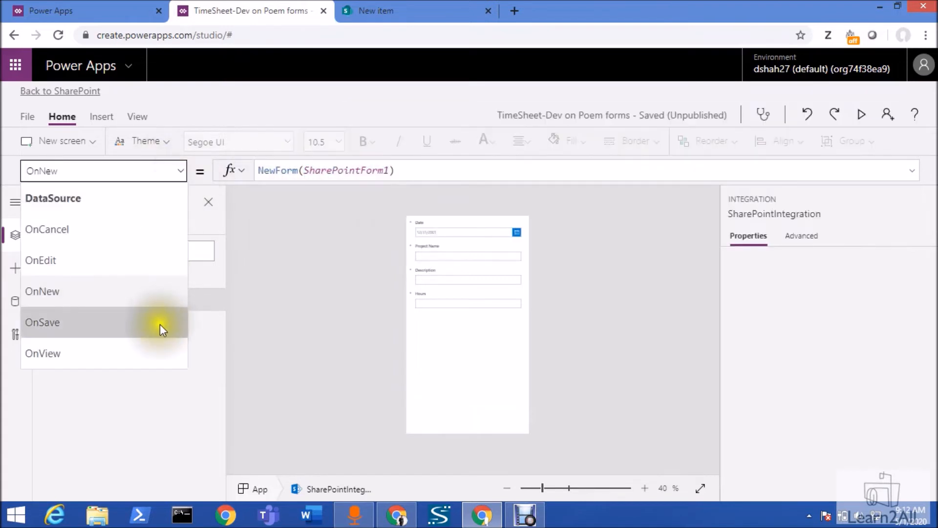
{"action": "left_click", "coordinate": [155, 266]}
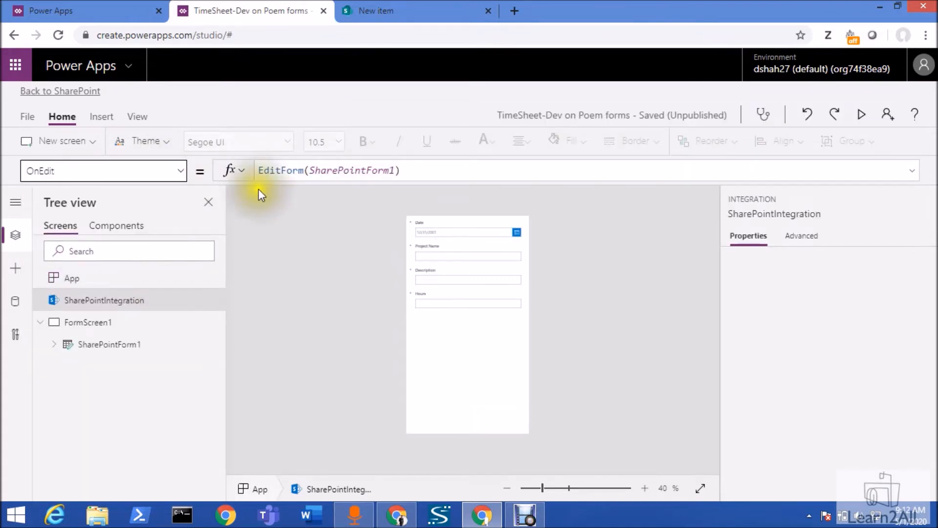
{"action": "left_click", "coordinate": [282, 170]}
{"action": "left_click", "coordinate": [362, 171]}
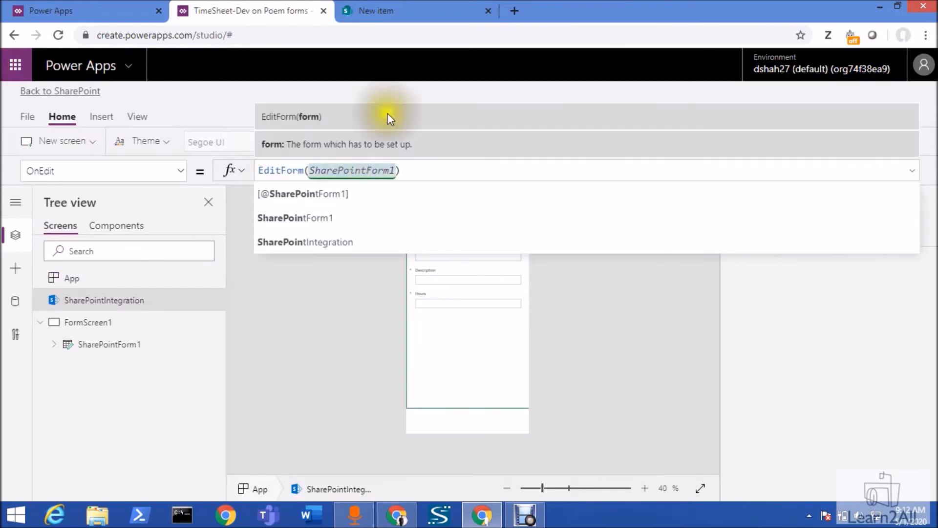
Look at the list's New item form in SharePoint, return to Power Apps and display the OnCancel formula of SharePointIntegration
{"action": "left_click", "coordinate": [405, 9]}
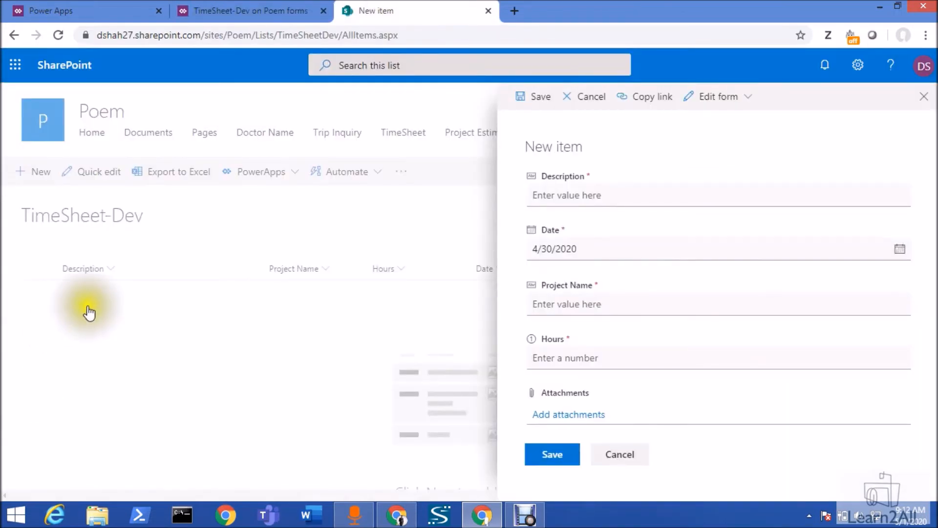
{"action": "left_click", "coordinate": [224, 19]}
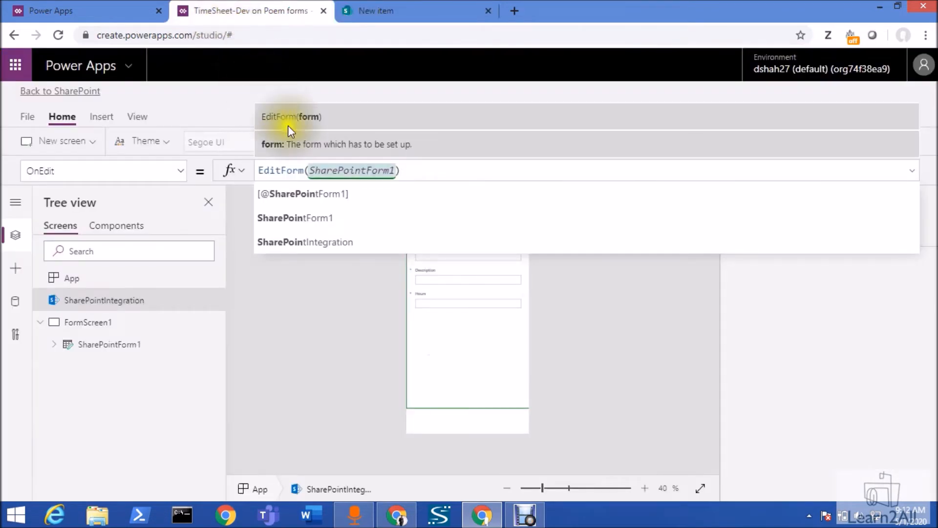
{"action": "left_click", "coordinate": [180, 172]}
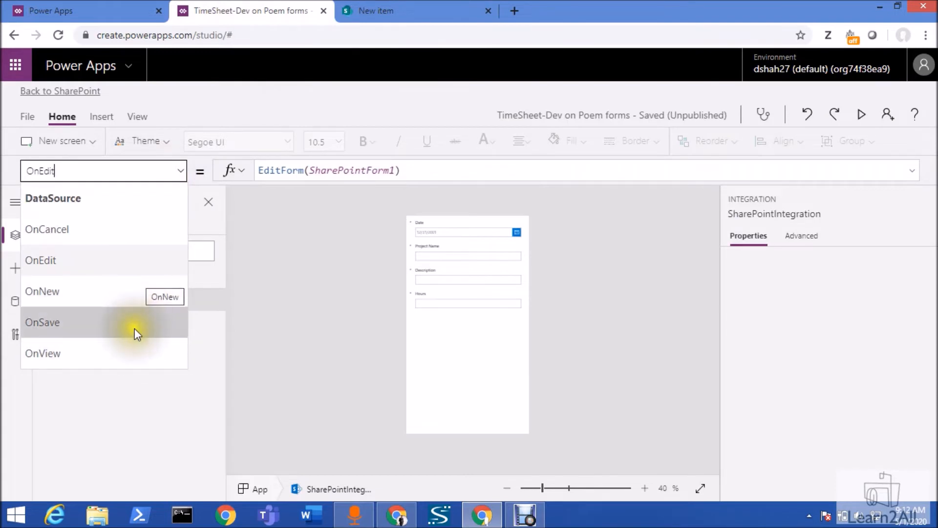
{"action": "left_click", "coordinate": [133, 239]}
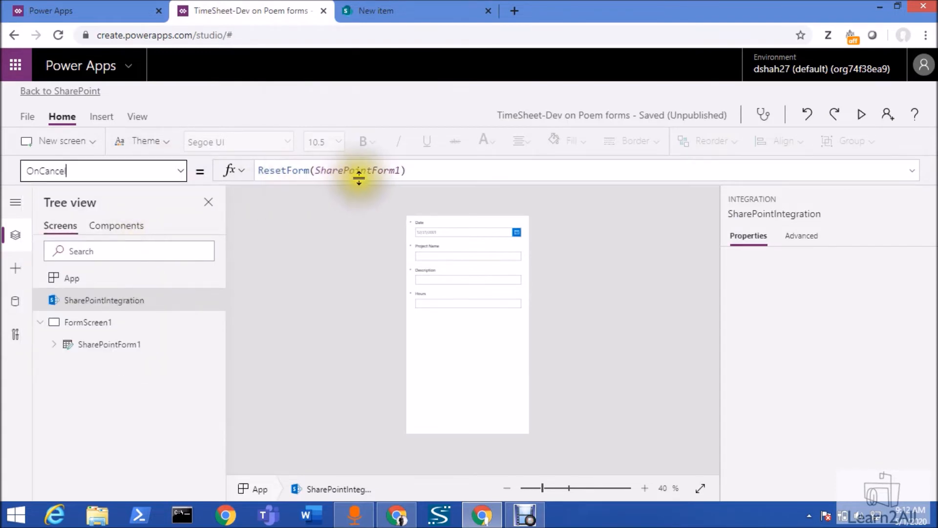
Examine the function in the OnView formula of SharePointIntegration and display the object's OnSave formula
{"action": "left_click", "coordinate": [180, 173]}
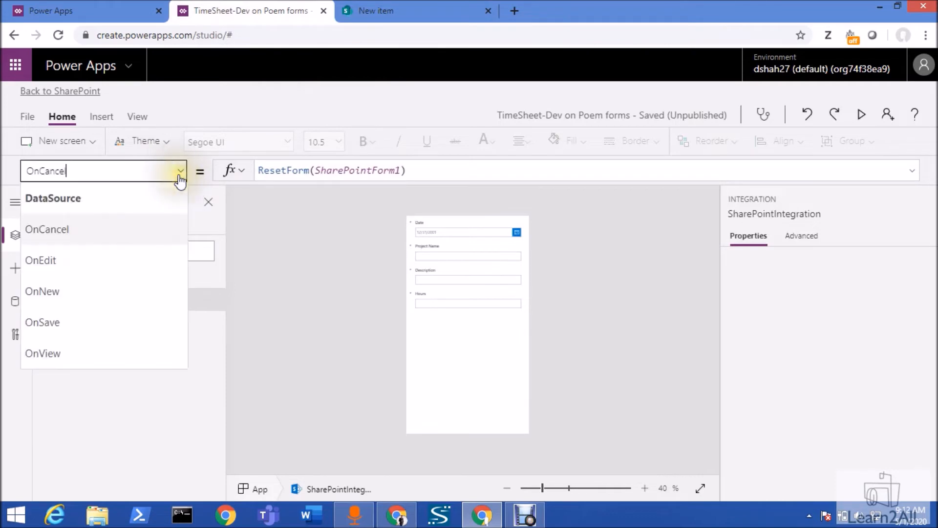
{"action": "double_click", "coordinate": [122, 346]}
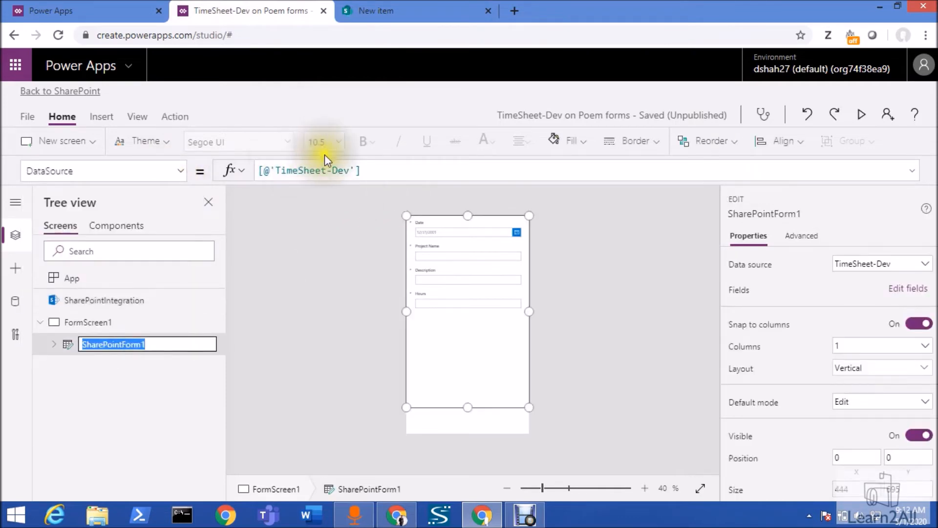
{"action": "left_click", "coordinate": [104, 300]}
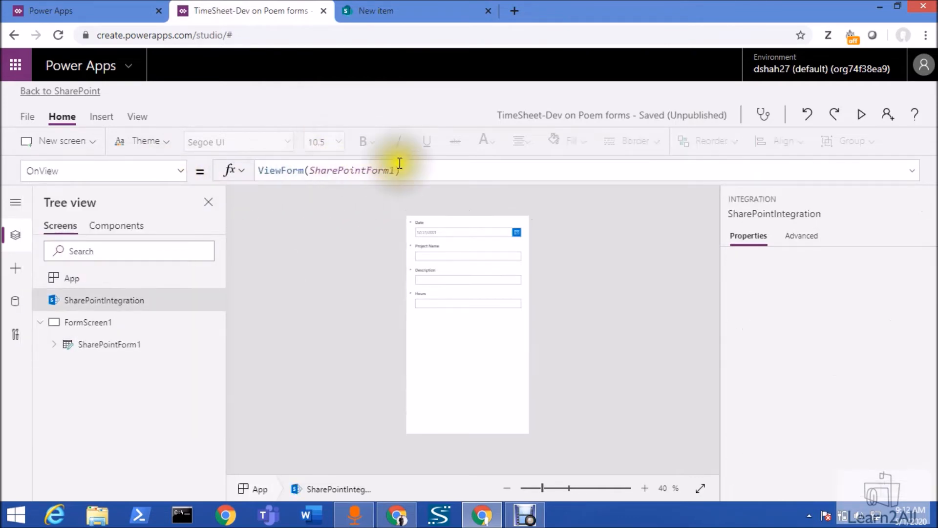
{"action": "double_click", "coordinate": [266, 172]}
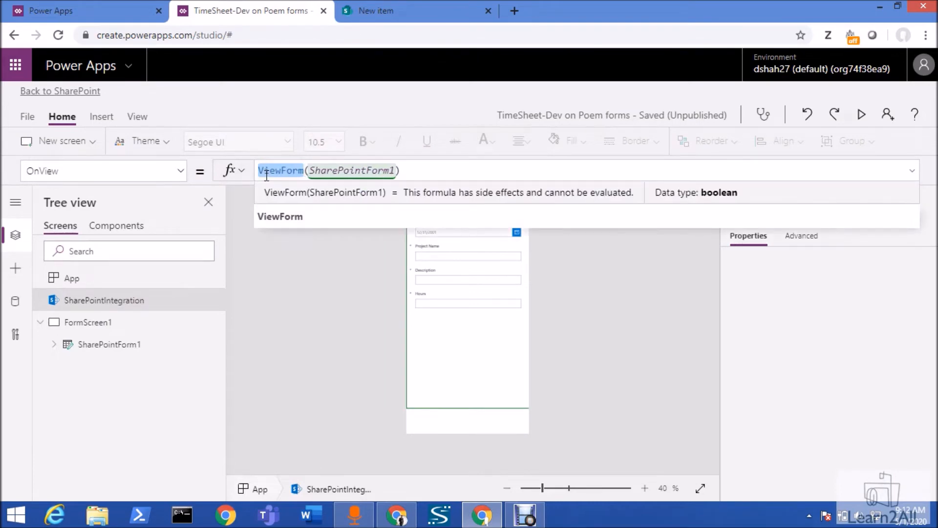
{"action": "left_click", "coordinate": [180, 170]}
{"action": "left_click", "coordinate": [142, 319]}
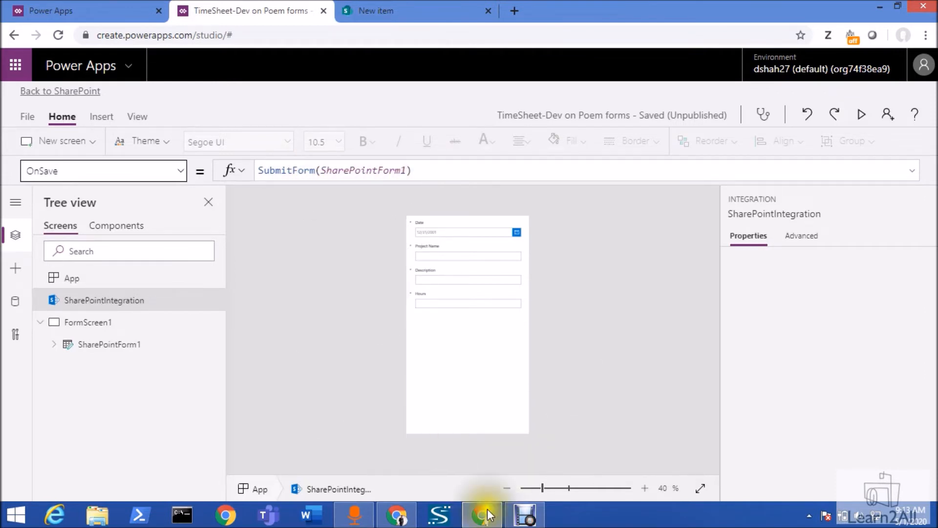
Display the OnSuccess formula of SharePointForm1
{"action": "left_click", "coordinate": [128, 345]}
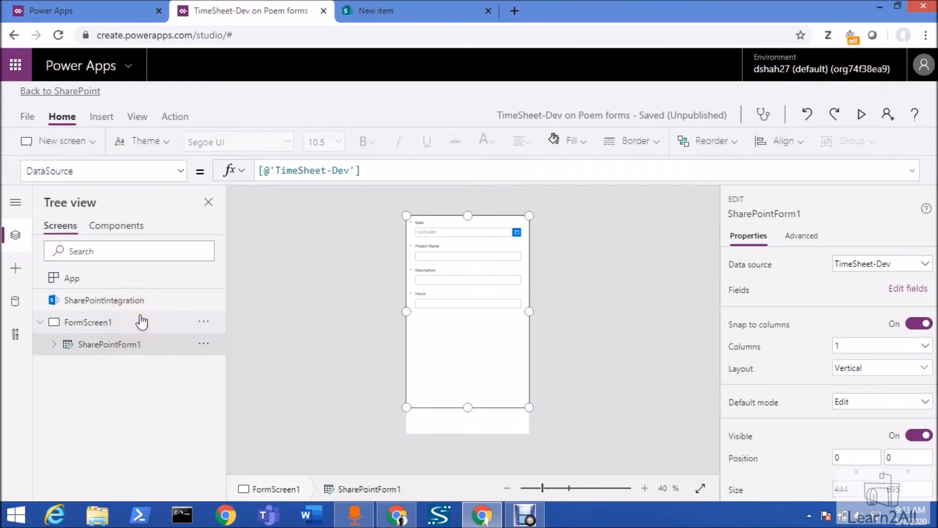
{"action": "left_click", "coordinate": [180, 171]}
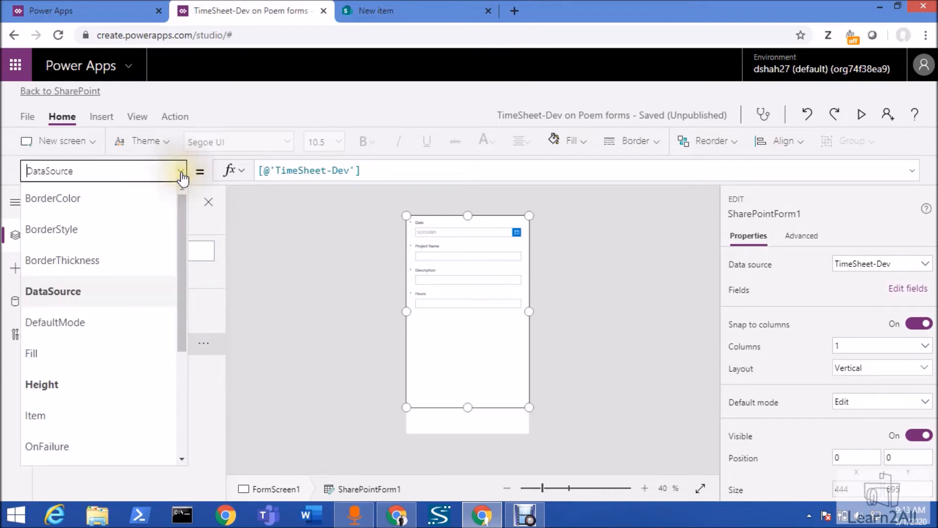
{"action": "scroll", "coordinate": [113, 439], "scroll_direction": "down", "scroll_amount": 3}
{"action": "scroll", "coordinate": [111, 430], "scroll_direction": "down", "scroll_amount": 1}
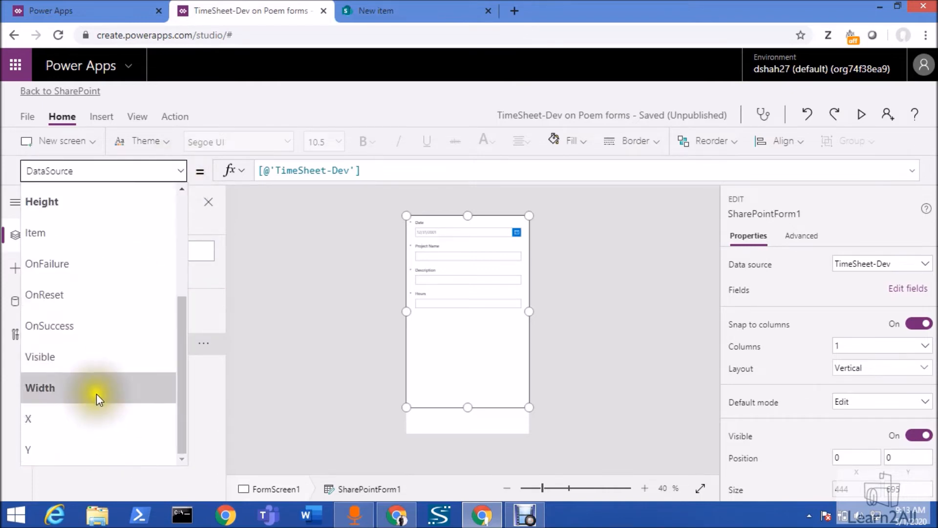
{"action": "left_click", "coordinate": [104, 332]}
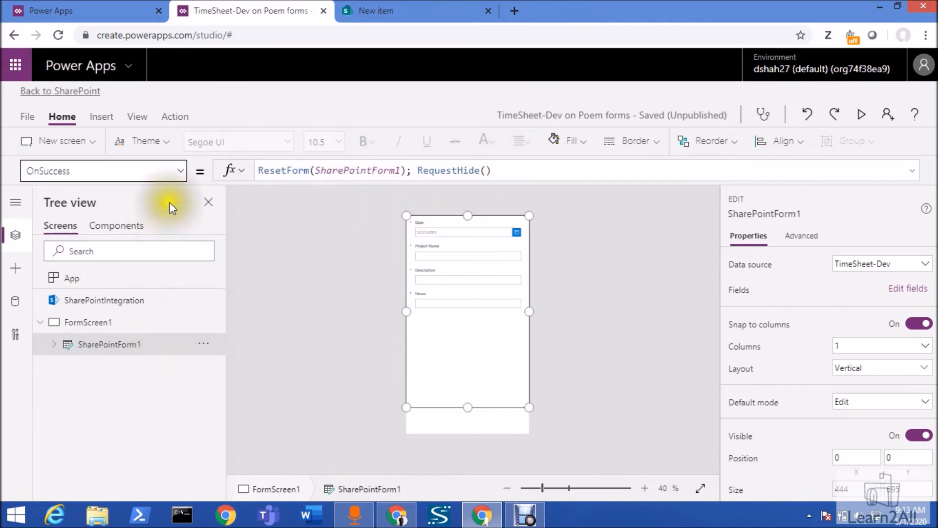
Display the Item formula of SharePointForm1, expand it to examine the whole expression and collapse it again
{"action": "left_click", "coordinate": [181, 174]}
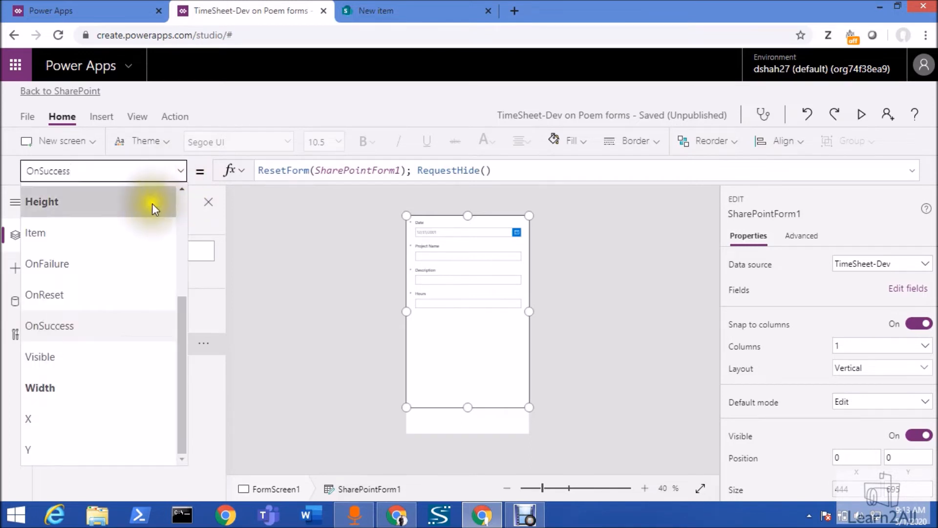
{"action": "left_click", "coordinate": [145, 233]}
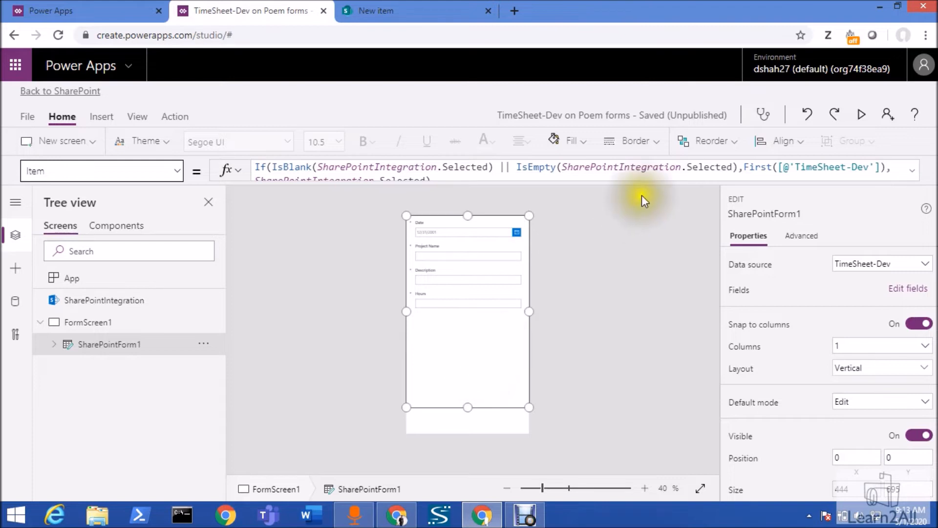
{"action": "left_click", "coordinate": [917, 173]}
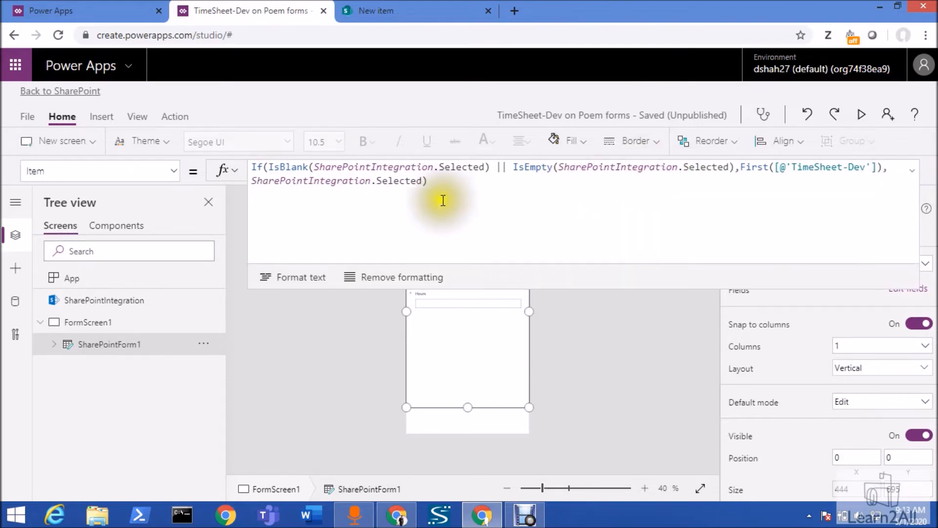
{"action": "left_click_drag", "start_coordinate": [425, 184], "coordinate": [245, 167]}
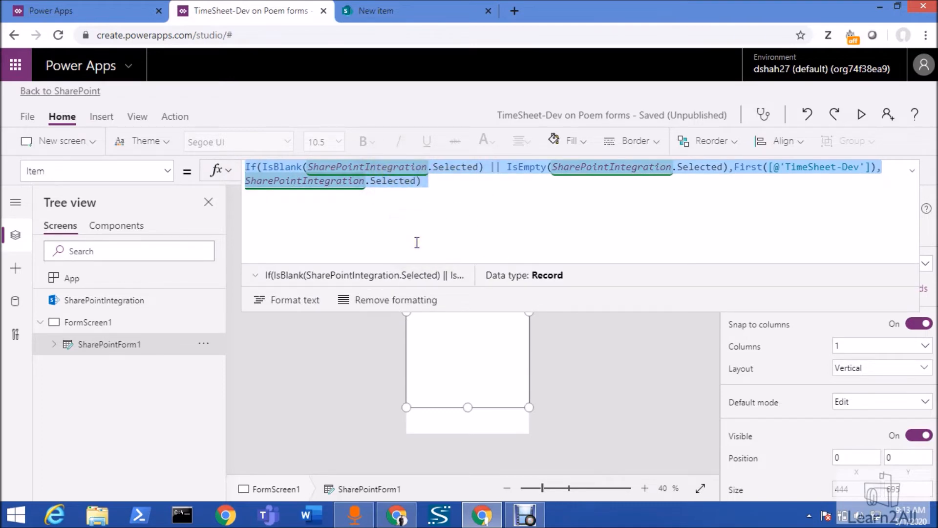
{"action": "left_click", "coordinate": [911, 171]}
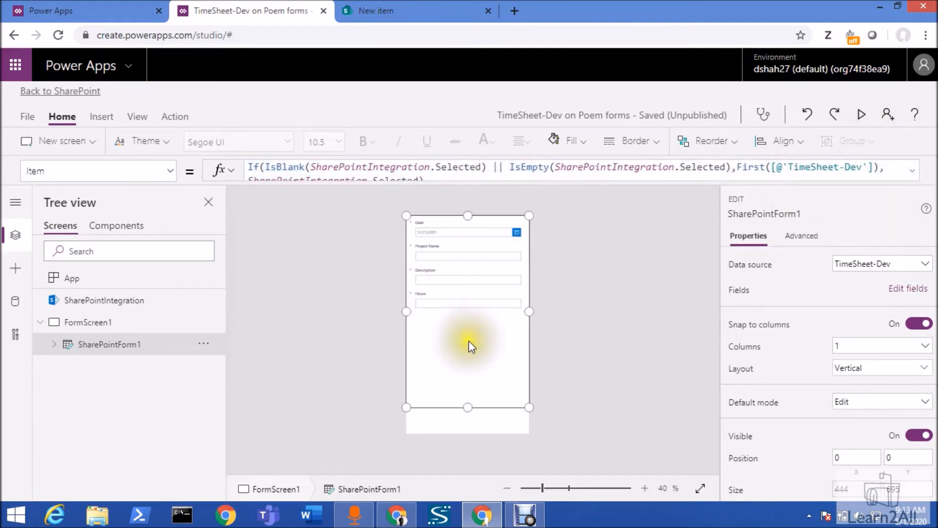
Shorten SharePointForm1 from its lower edge to a height of about 540, leaving free space beneath it on FormScreen1
{"action": "left_click", "coordinate": [614, 292]}
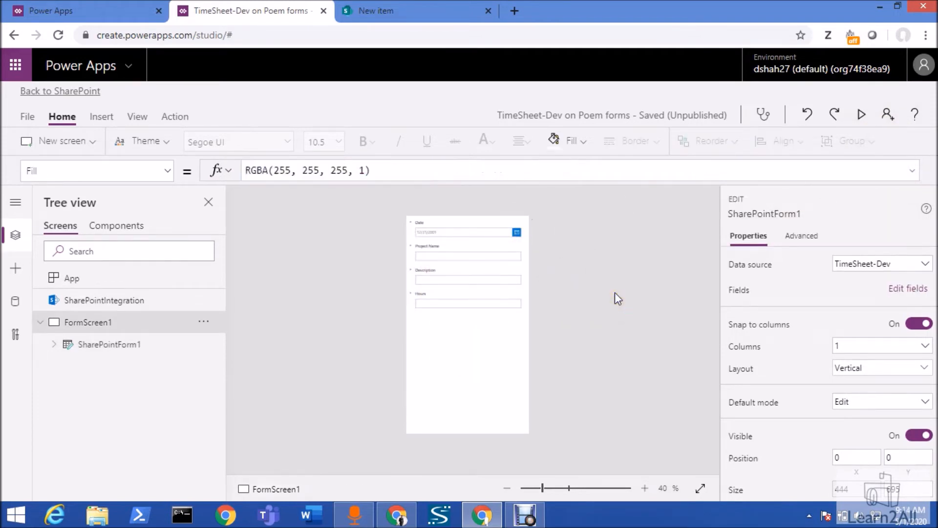
{"action": "left_click", "coordinate": [496, 373]}
{"action": "left_click_drag", "start_coordinate": [465, 405], "coordinate": [472, 363]}
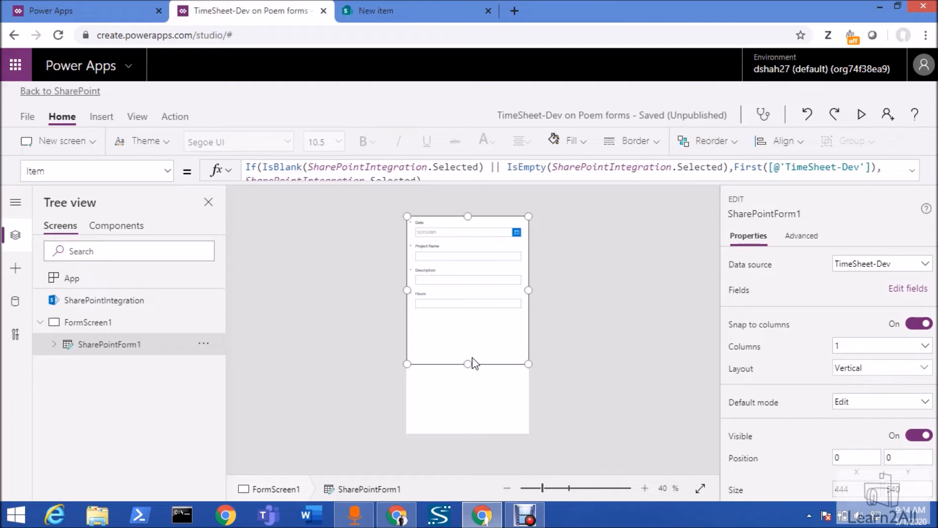
Insert a button on FormScreen1, place it beneath the form at about X 190, Y 688, and set its text to Save
{"action": "left_click", "coordinate": [655, 368]}
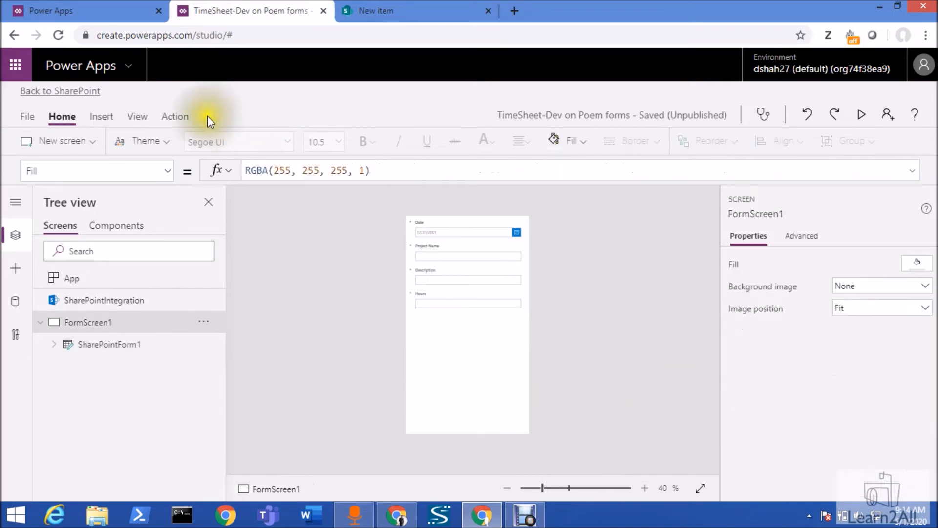
{"action": "left_click", "coordinate": [142, 118]}
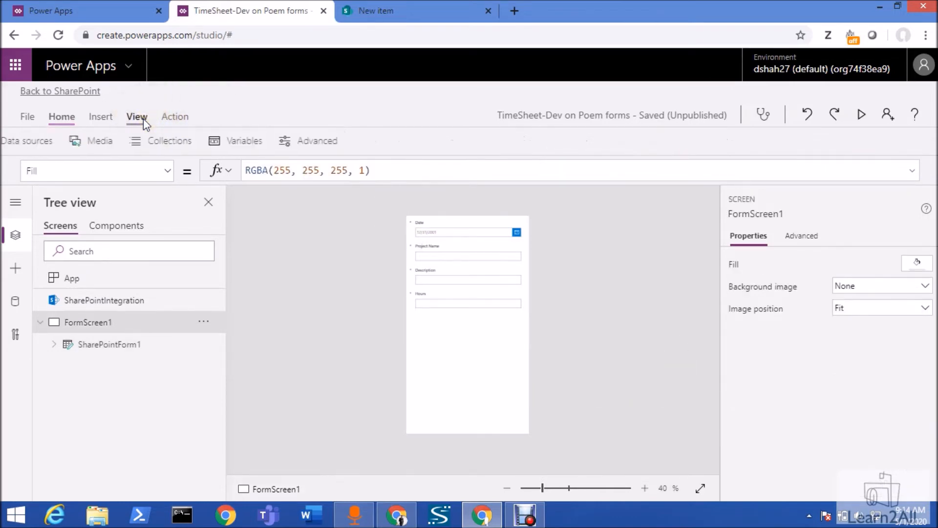
{"action": "left_click", "coordinate": [102, 117]}
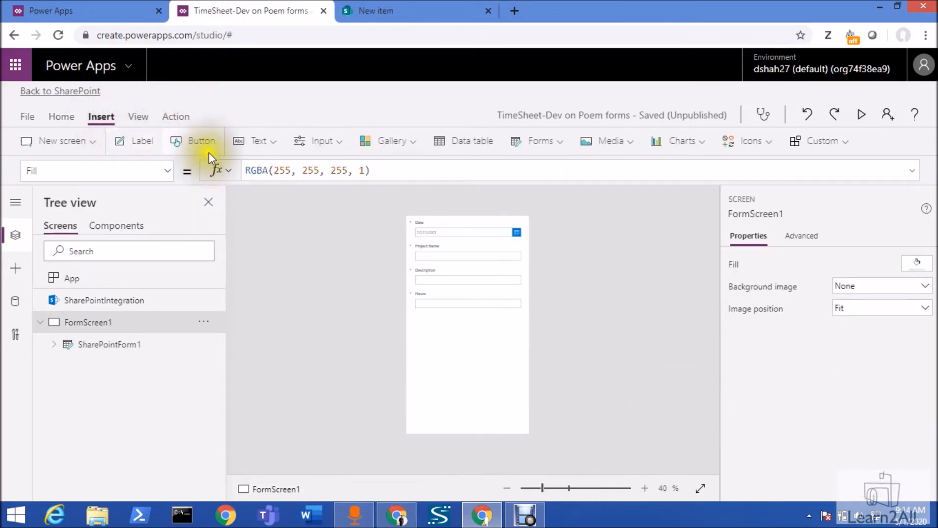
{"action": "left_click", "coordinate": [202, 142]}
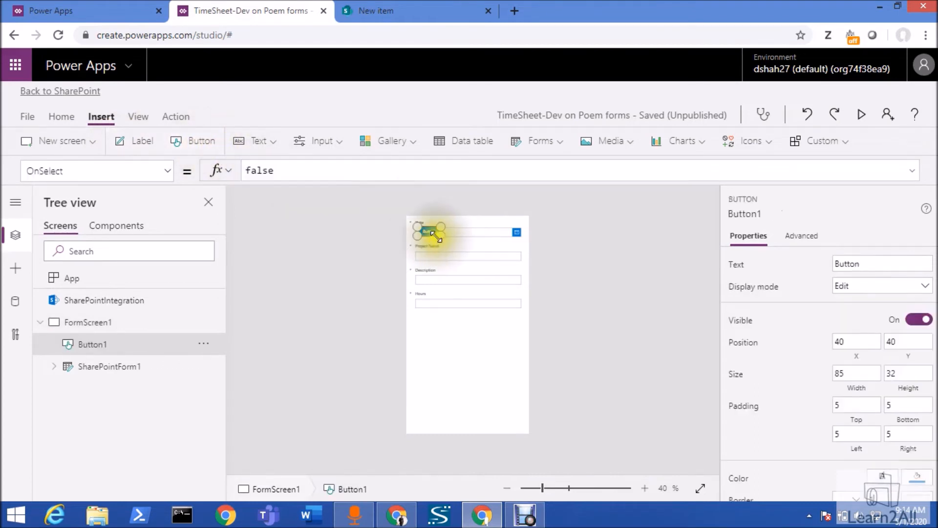
{"action": "left_click_drag", "start_coordinate": [427, 228], "coordinate": [468, 407]}
{"action": "double_click", "coordinate": [860, 260]}
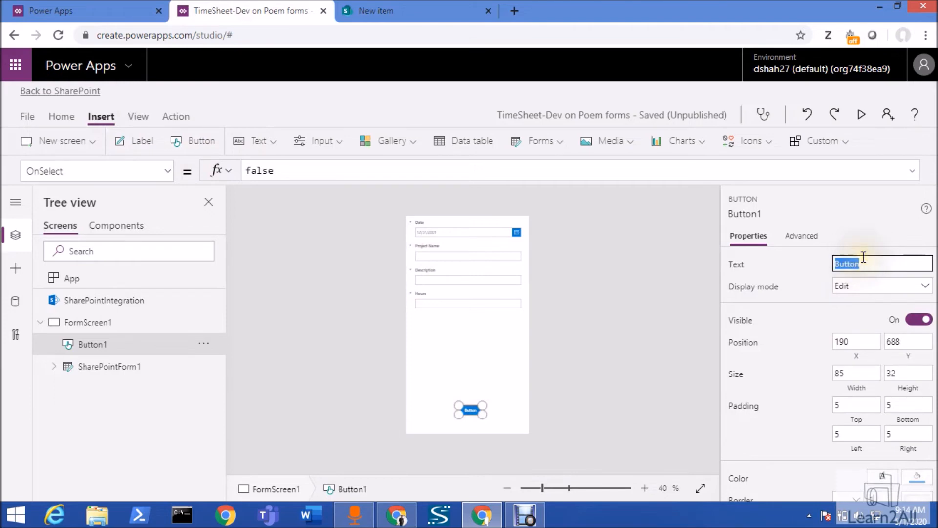
{"action": "type", "text": "Save"}
Set the Save button's OnSelect formula to SubmitForm(SharePointForm1)
{"action": "left_click", "coordinate": [284, 170]}
{"action": "double_click", "coordinate": [286, 171]}
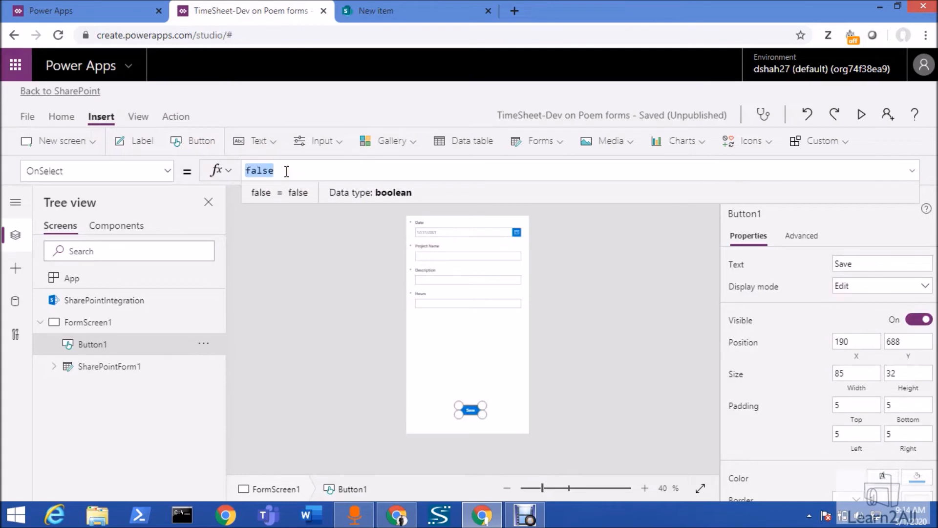
{"action": "type", "text": "Sub"}
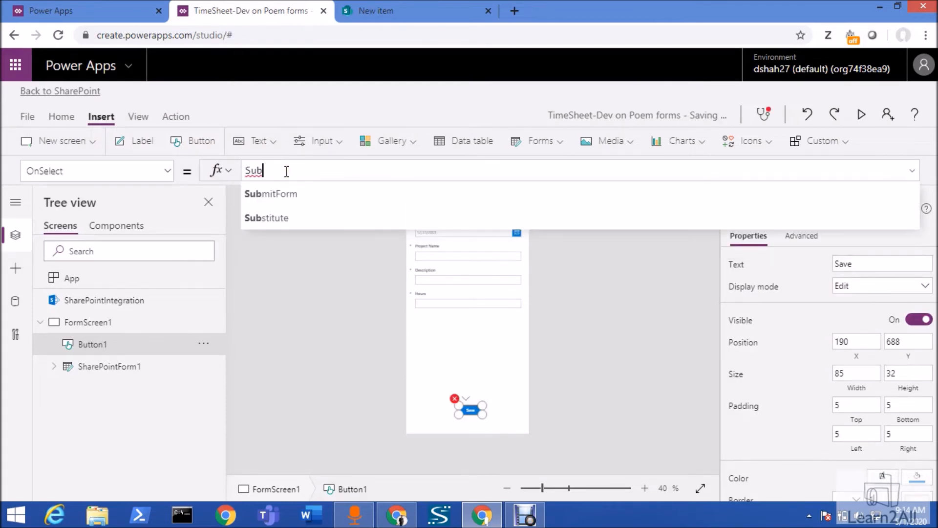
{"action": "key", "text": "Tab"}
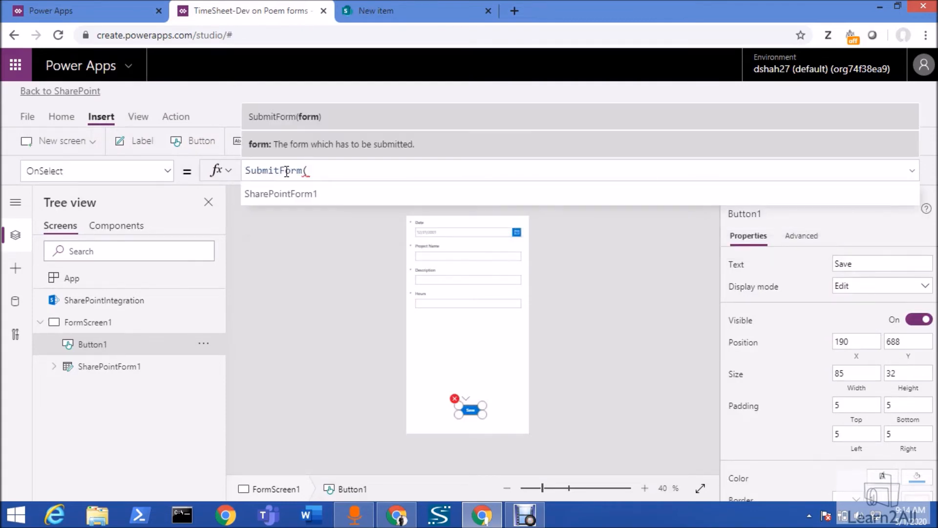
{"action": "type", "text": "S"}
{"action": "key", "text": "Tab"}
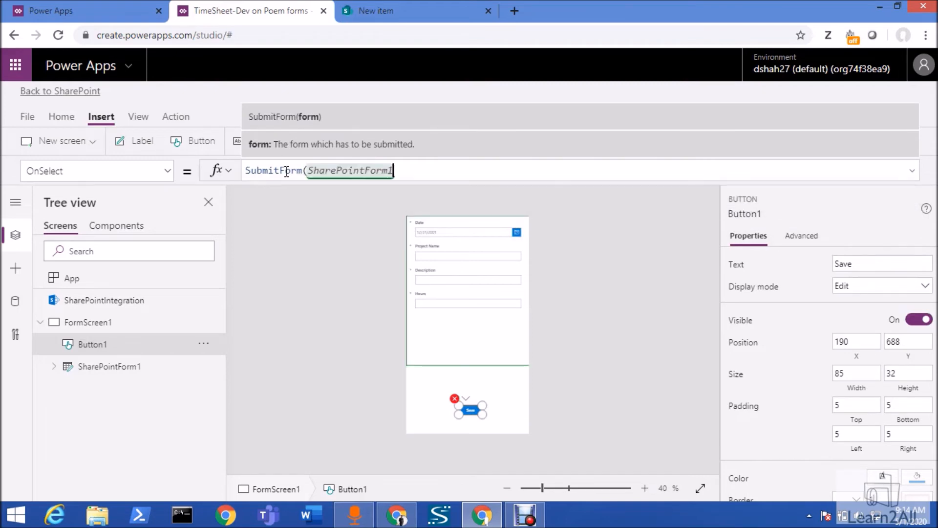
{"action": "type", "text": ")"}
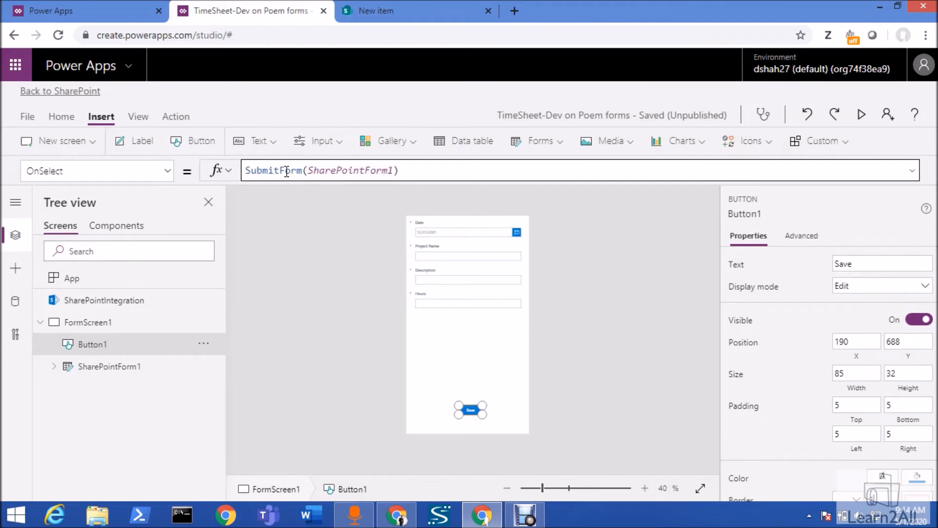
{"action": "left_click", "coordinate": [459, 418]}
Publish the customized TimeSheet-Dev form to SharePoint and confirm the publication
{"action": "left_click", "coordinate": [27, 116]}
{"action": "left_click", "coordinate": [201, 325]}
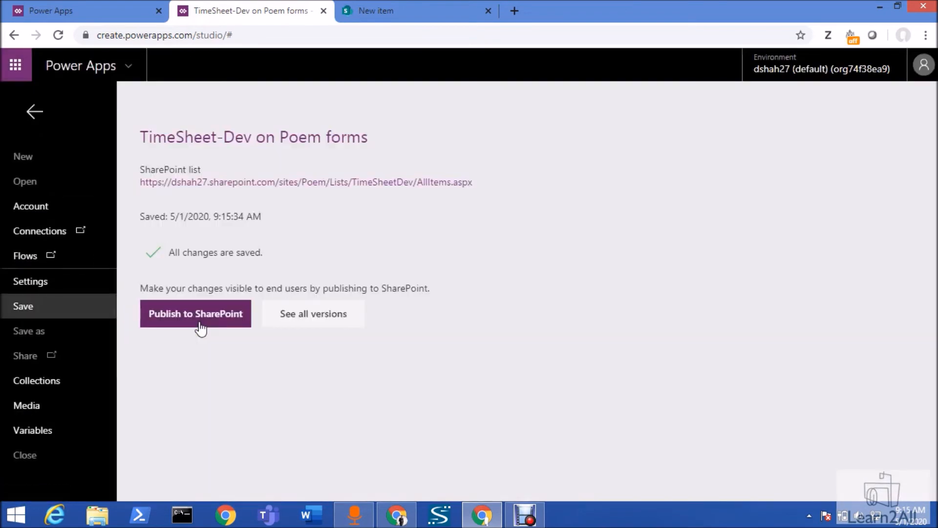
{"action": "left_click", "coordinate": [201, 329]}
{"action": "left_click", "coordinate": [609, 316]}
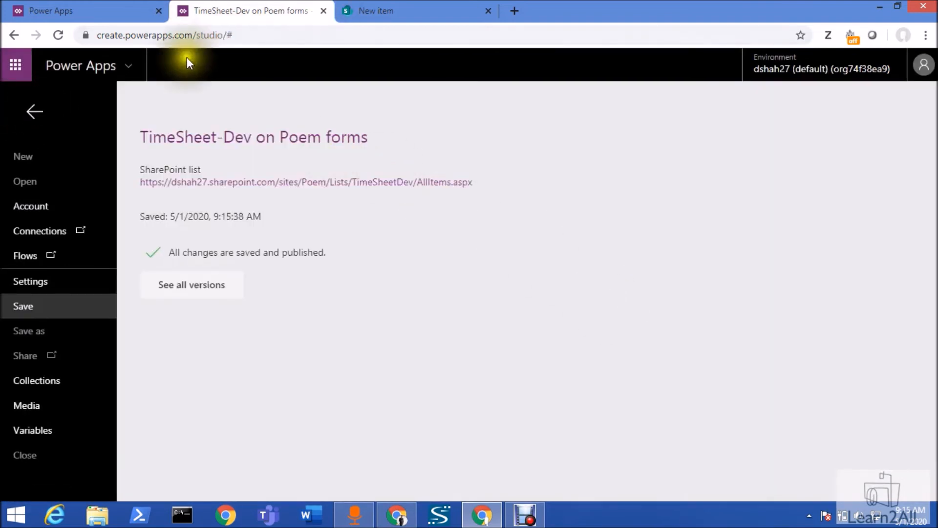
Leave the save page and go back from Power Apps to the TimeSheet-Dev list in SharePoint
{"action": "left_click", "coordinate": [421, 10]}
{"action": "left_click", "coordinate": [283, 10]}
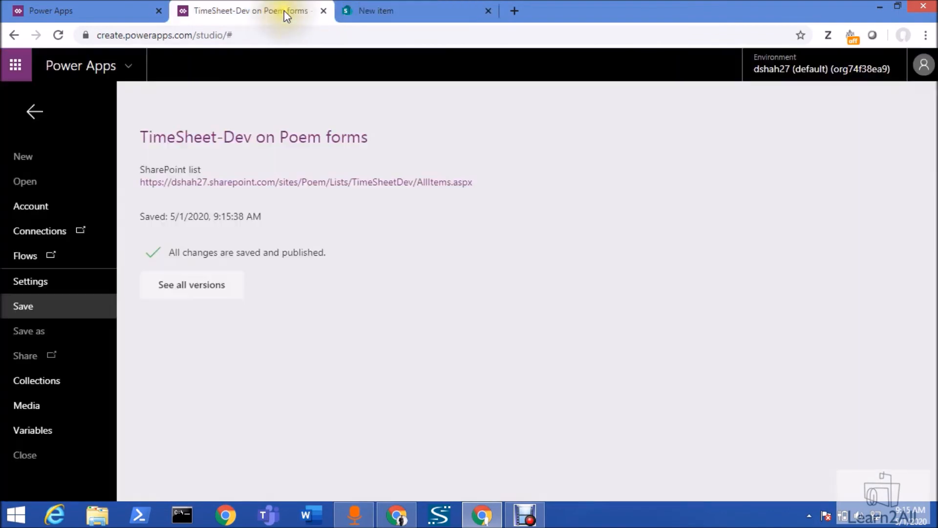
{"action": "left_click", "coordinate": [32, 112]}
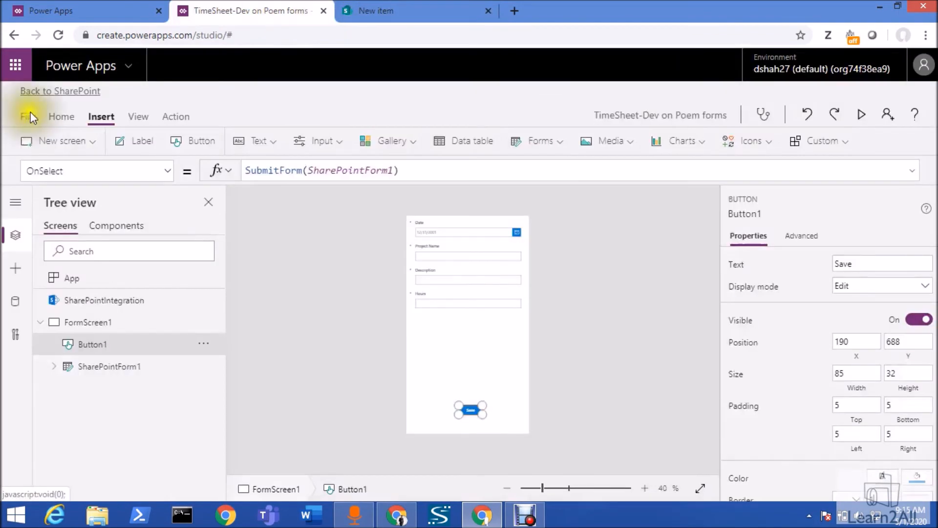
{"action": "left_click", "coordinate": [57, 93]}
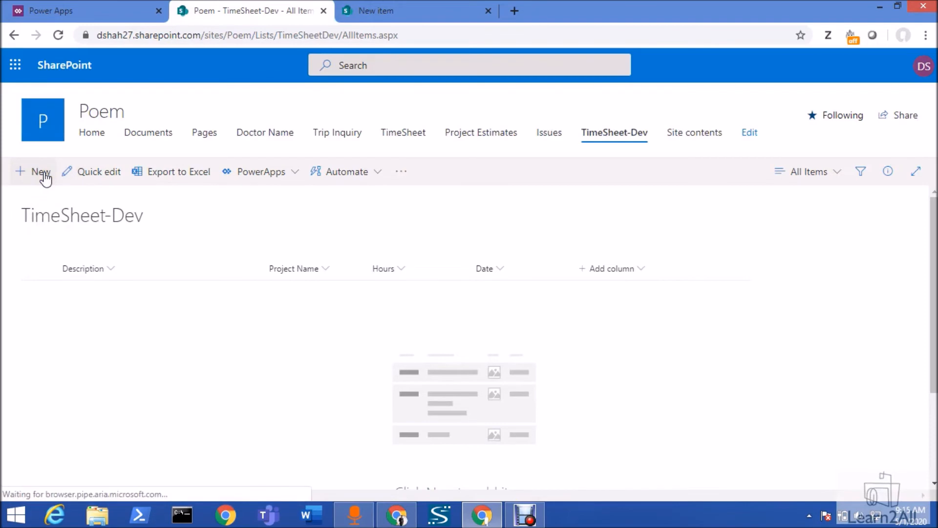
Create and save a TimeSheet-Dev item with Date 5/14/2020, Project Name ProjectX, Description test and Hours 5
{"action": "left_click", "coordinate": [41, 172]}
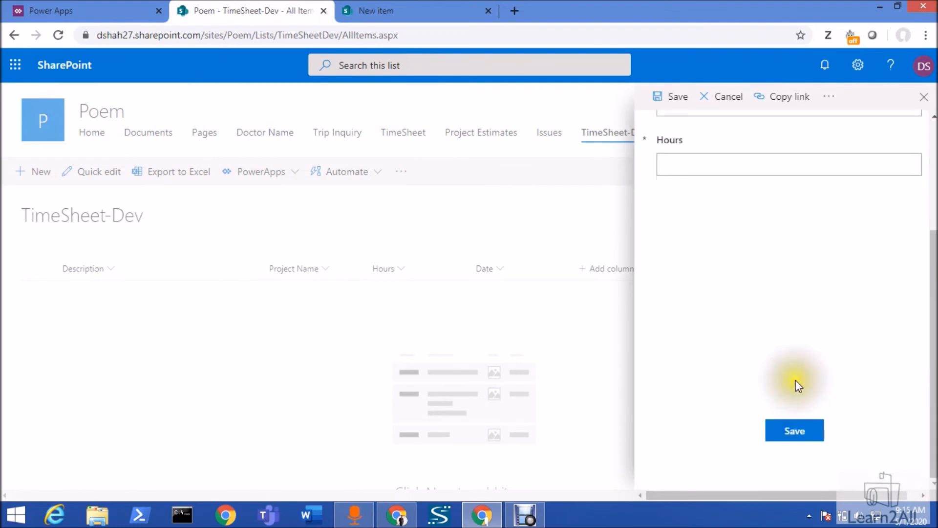
{"action": "left_click", "coordinate": [801, 184]}
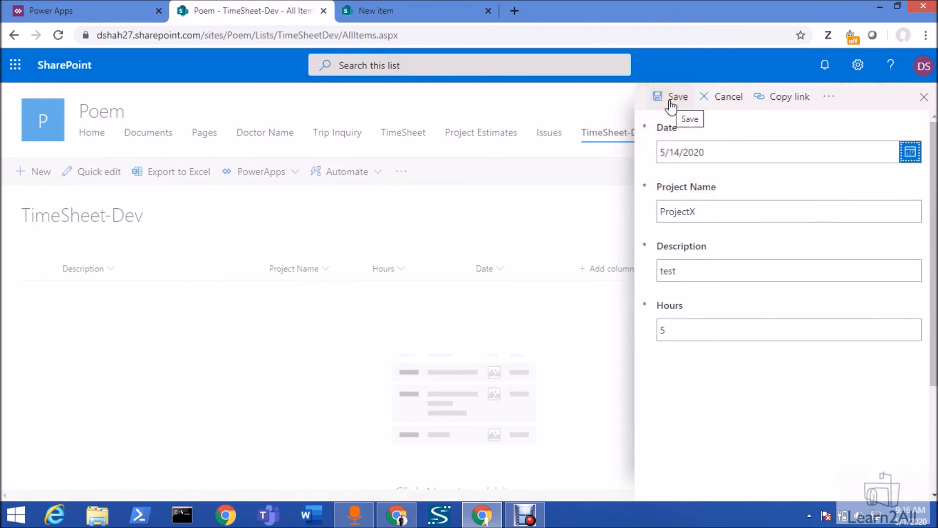
{"action": "left_click", "coordinate": [671, 102]}
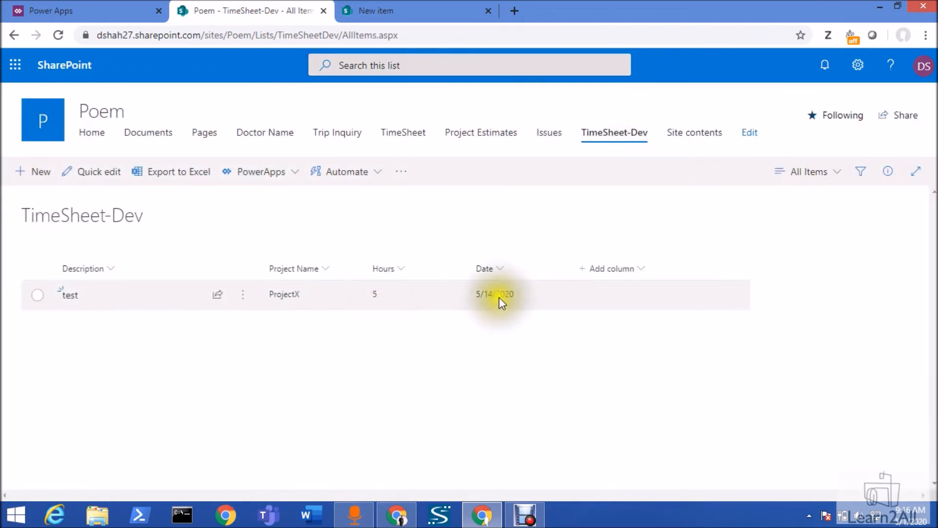
Edit the test item in TimeSheet-Dev, set its Hours to 50, save it and clear the selection
{"action": "left_click", "coordinate": [35, 298]}
{"action": "left_click", "coordinate": [36, 174]}
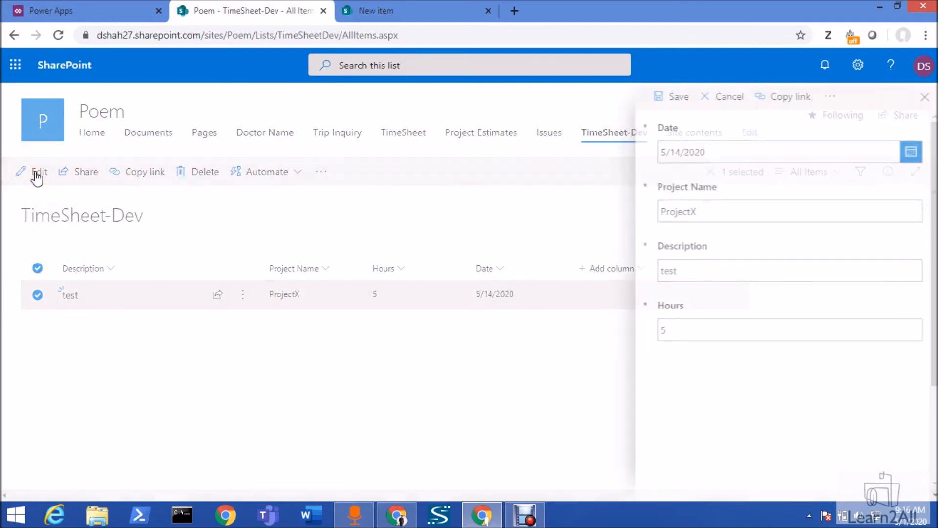
{"action": "left_click", "coordinate": [713, 330]}
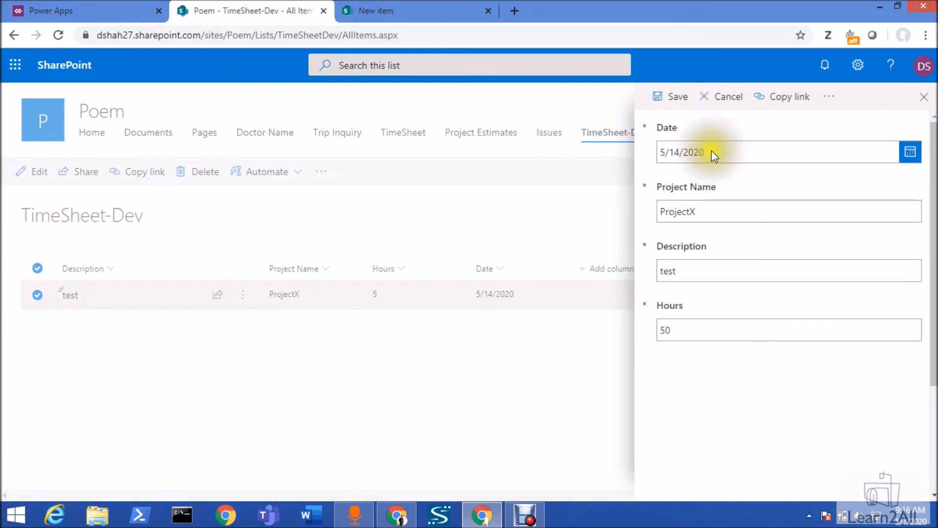
{"action": "left_click", "coordinate": [672, 97]}
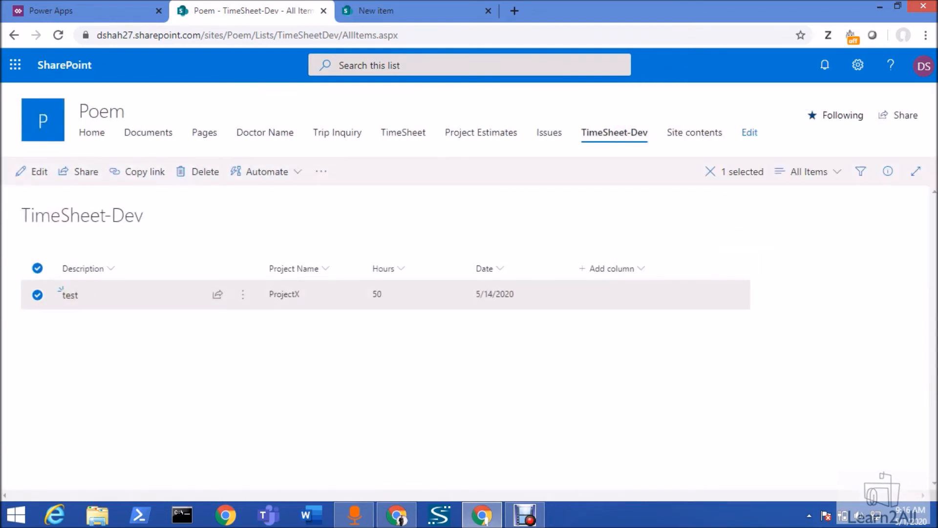
{"action": "left_click", "coordinate": [308, 400]}
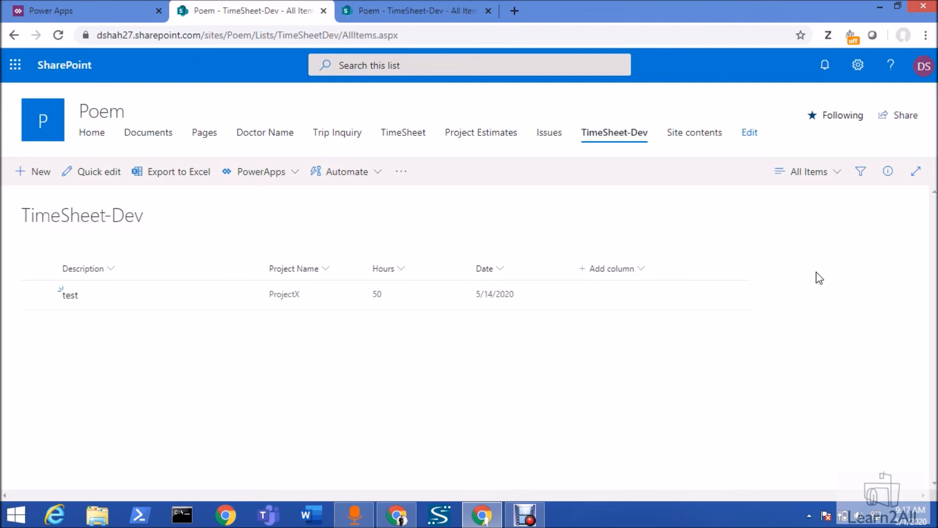
Open the TimeSheet-Dev list's form settings and select the option to use the default SharePoint form
{"action": "left_click", "coordinate": [858, 65]}
{"action": "left_click", "coordinate": [770, 209]}
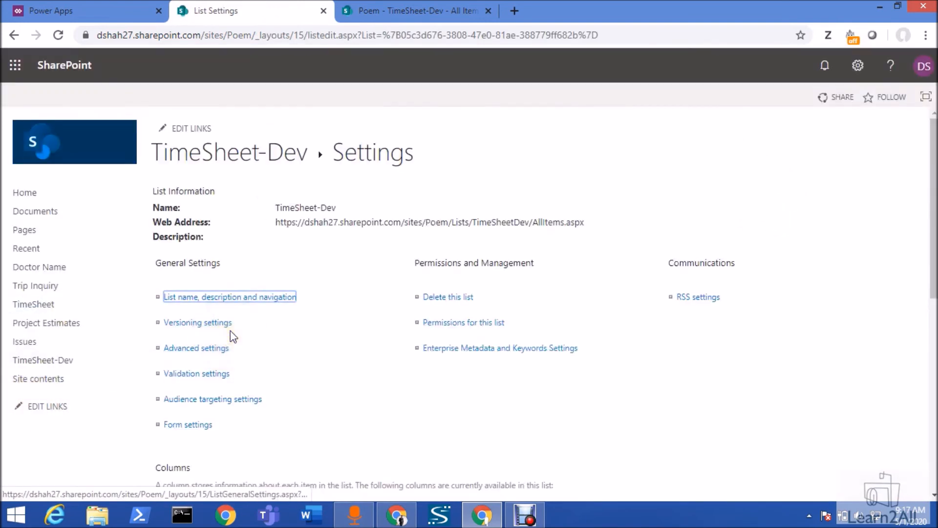
{"action": "left_click", "coordinate": [189, 426]}
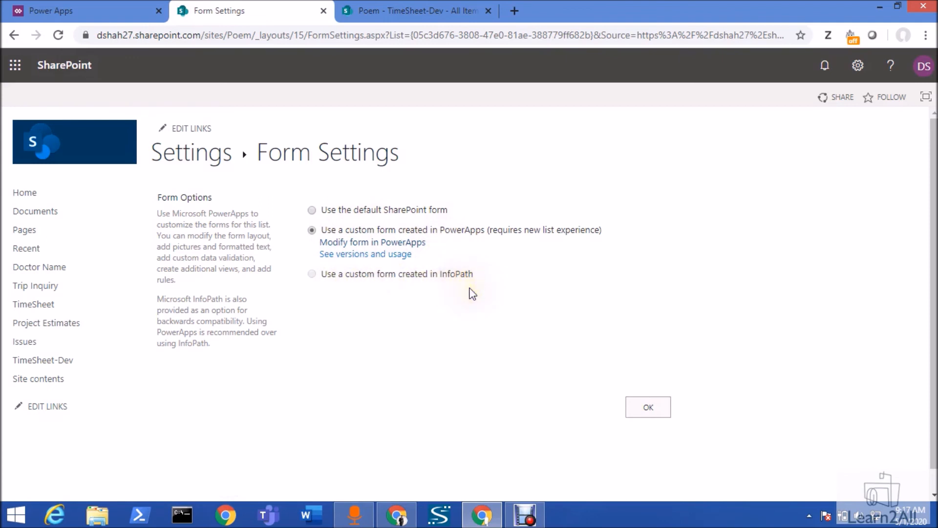
{"action": "left_click", "coordinate": [399, 215]}
{"action": "left_click", "coordinate": [342, 213]}
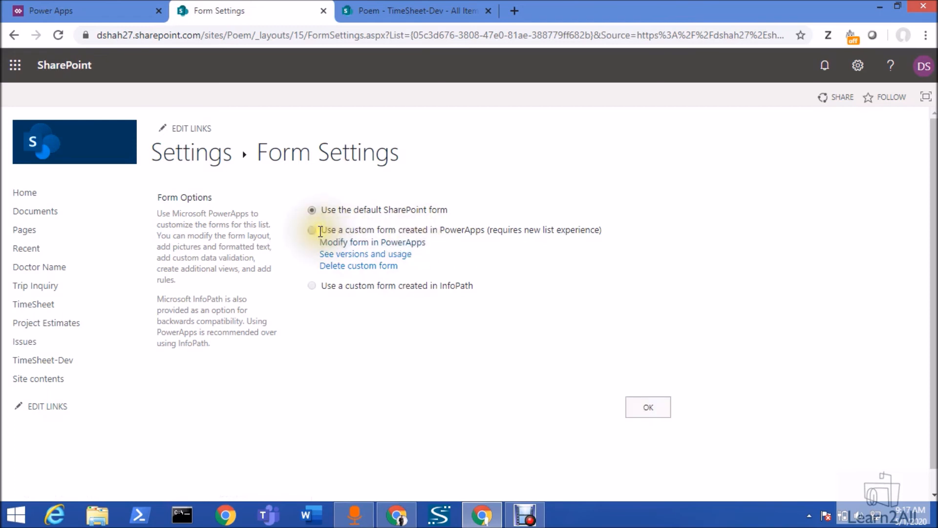
{"action": "left_click", "coordinate": [313, 230]}
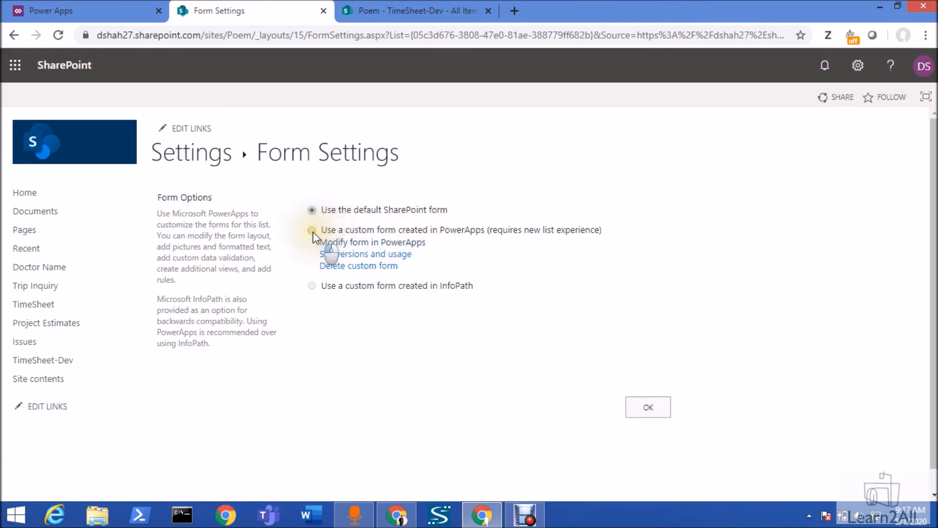
{"action": "left_click", "coordinate": [312, 210]}
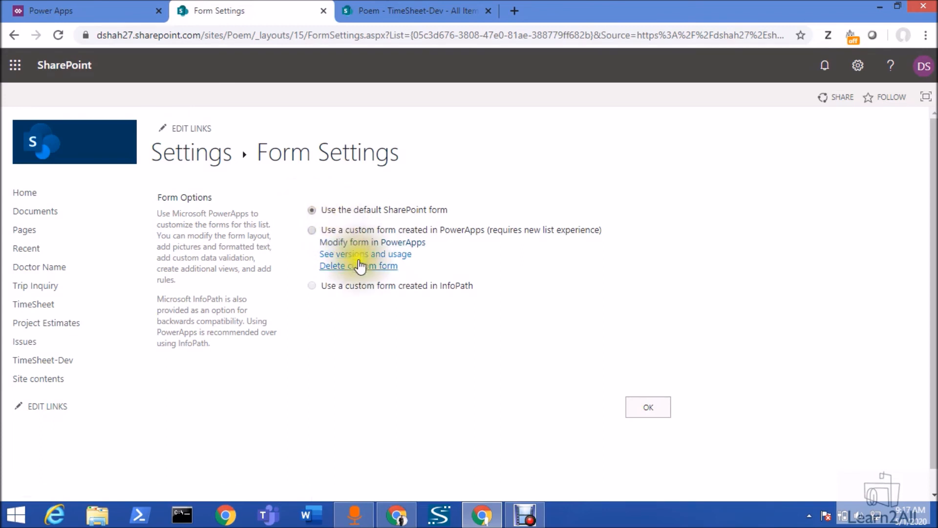
Delete the list's custom PowerApps form, confirm the deletion, and apply the default SharePoint form in the form settings
{"action": "left_click", "coordinate": [359, 268]}
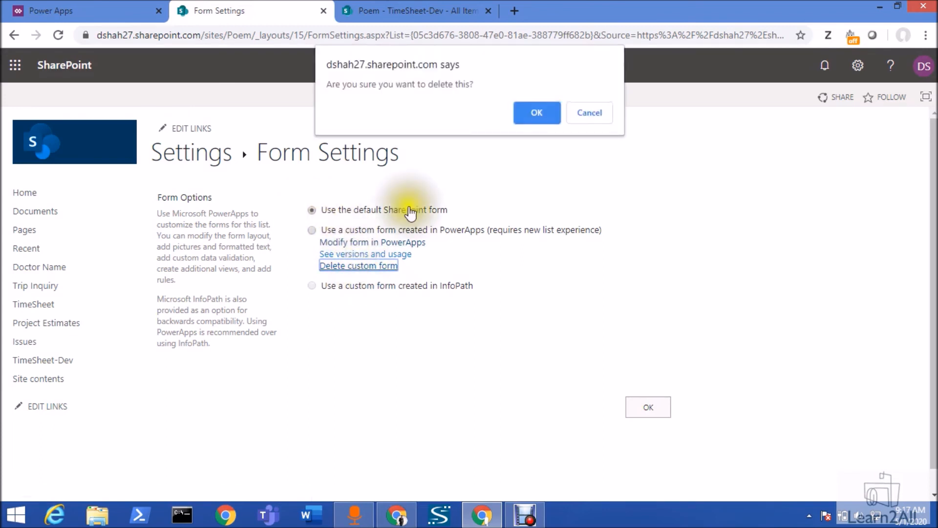
{"action": "left_click", "coordinate": [537, 115]}
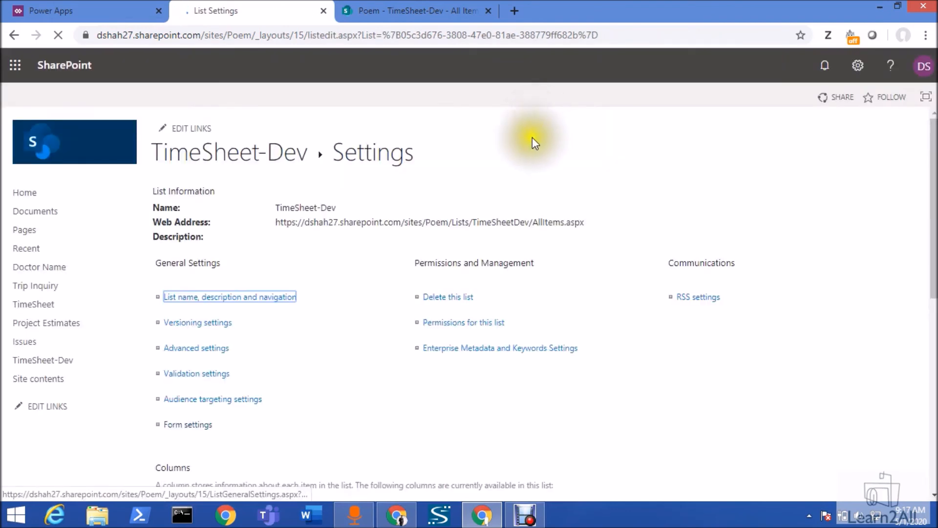
{"action": "left_click", "coordinate": [196, 427]}
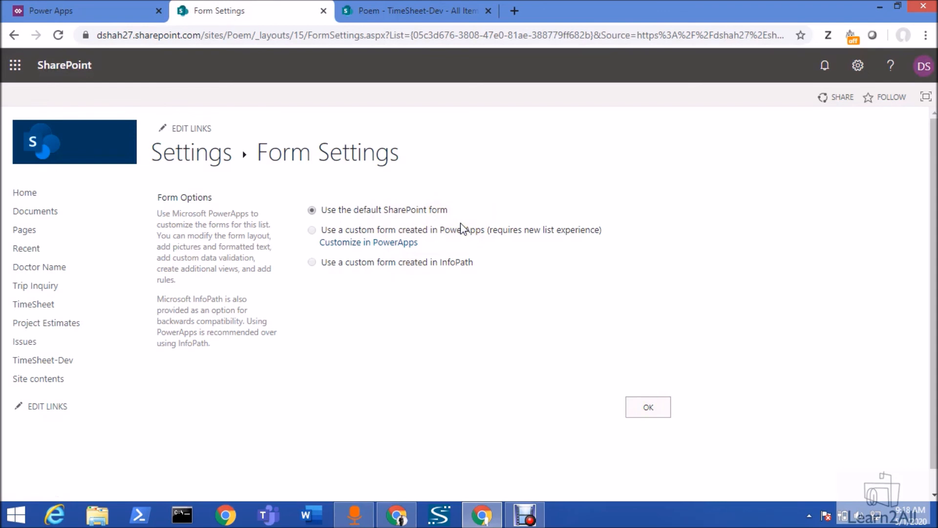
{"action": "left_click", "coordinate": [643, 410]}
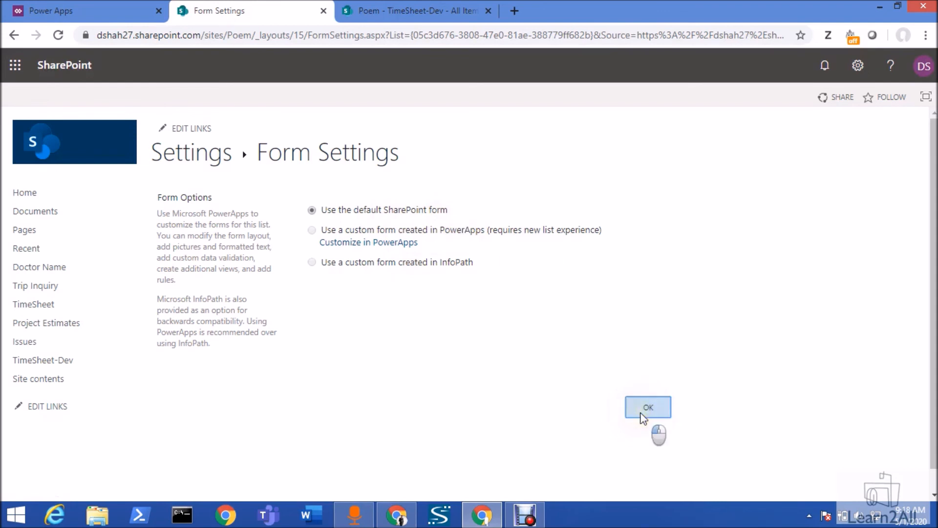